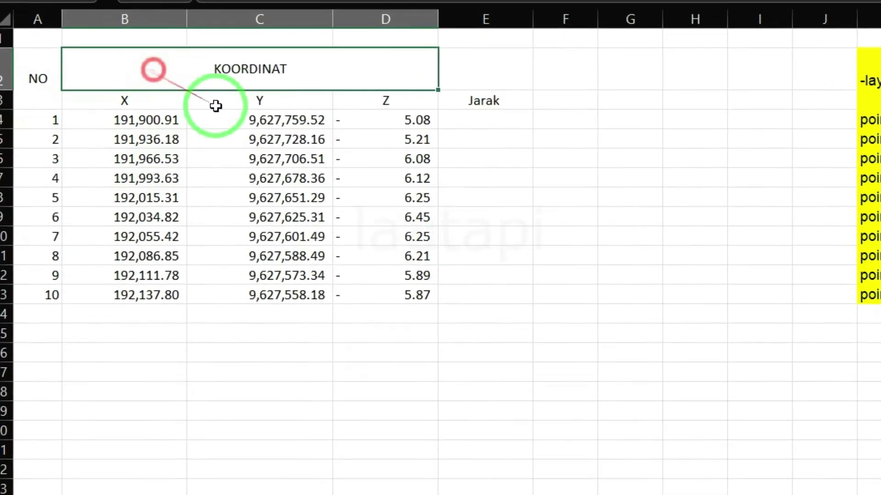
pyautogui.click(124, 121)
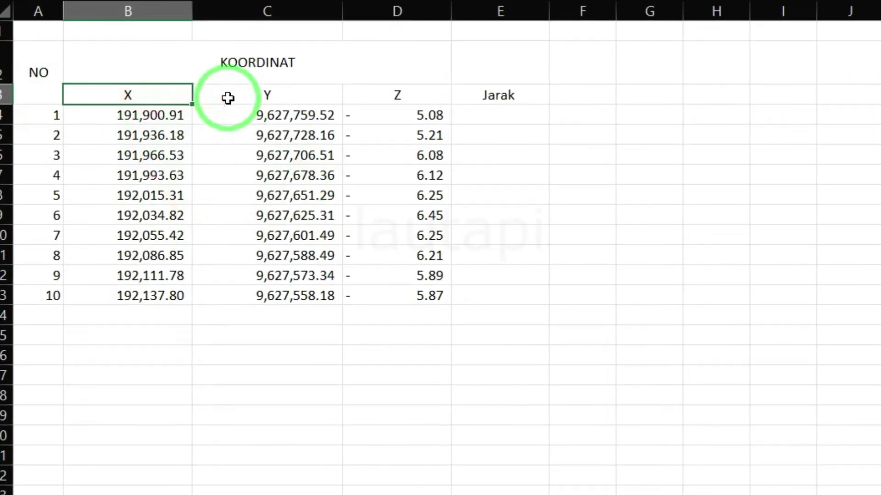
pyautogui.click(228, 94)
pyautogui.click(391, 93)
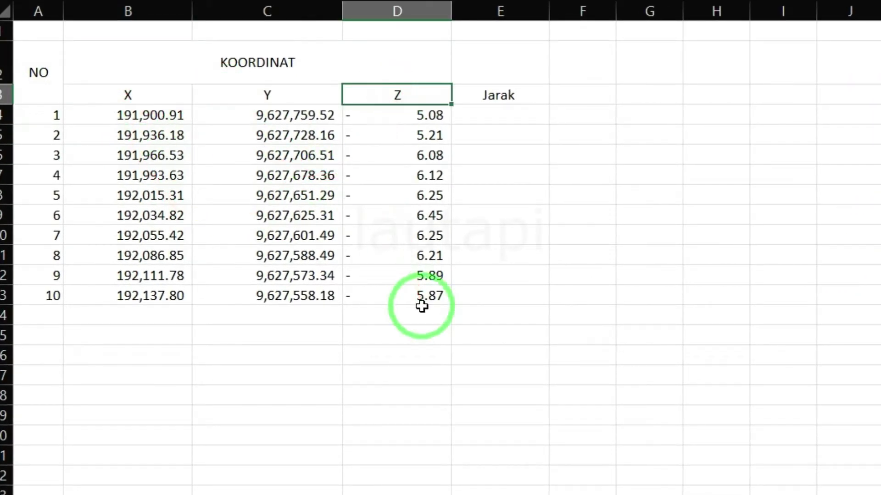
pyautogui.click(507, 95)
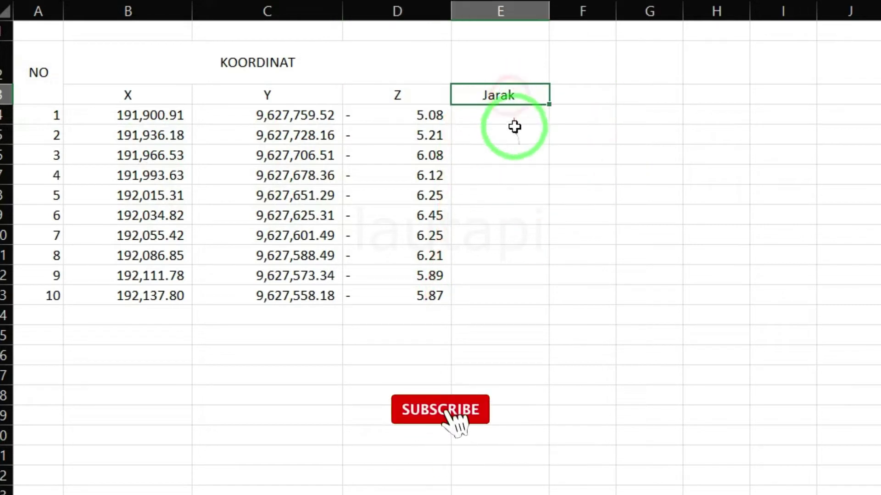
# Start the distance formula in E4 with the squared X difference: =SQRT((B4-B5)*(B4-B5)+(
pyautogui.click(511, 118)
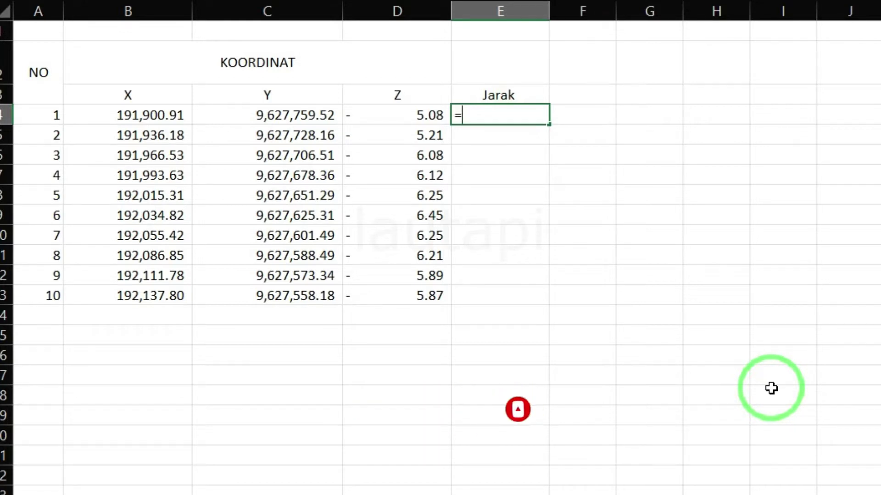
pyautogui.write('=sqrt')
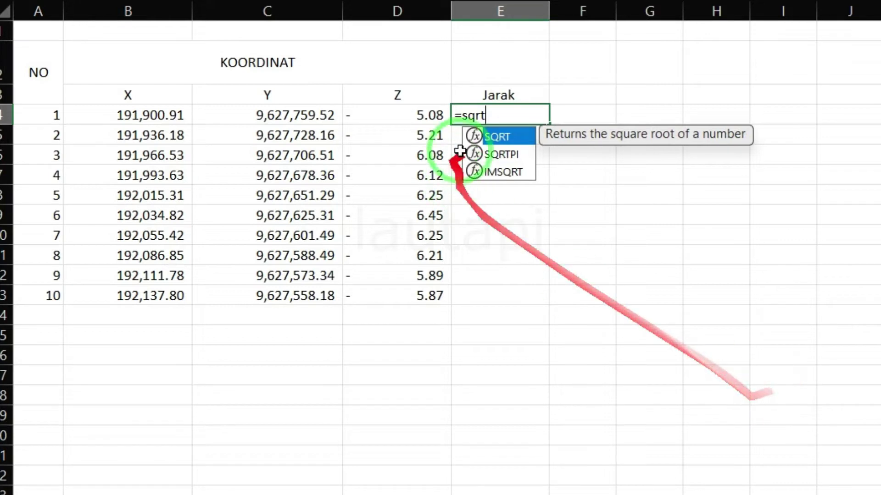
pyautogui.doubleClick(502, 138)
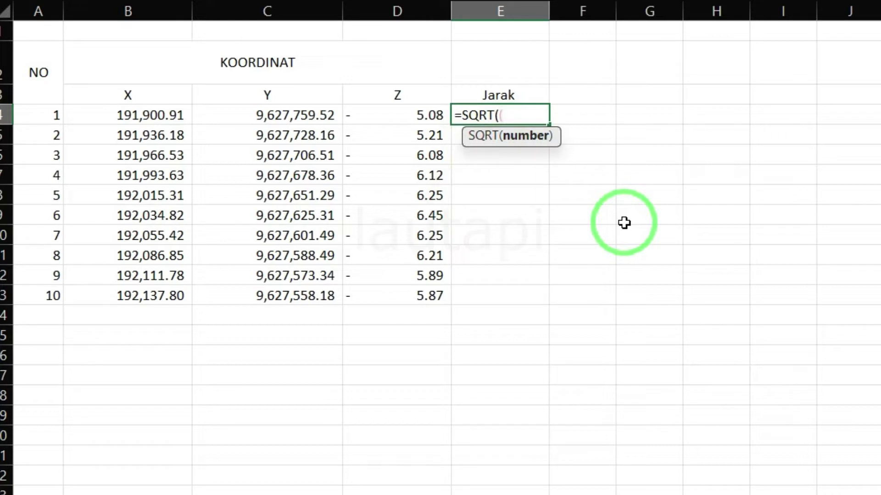
pyautogui.click(172, 120)
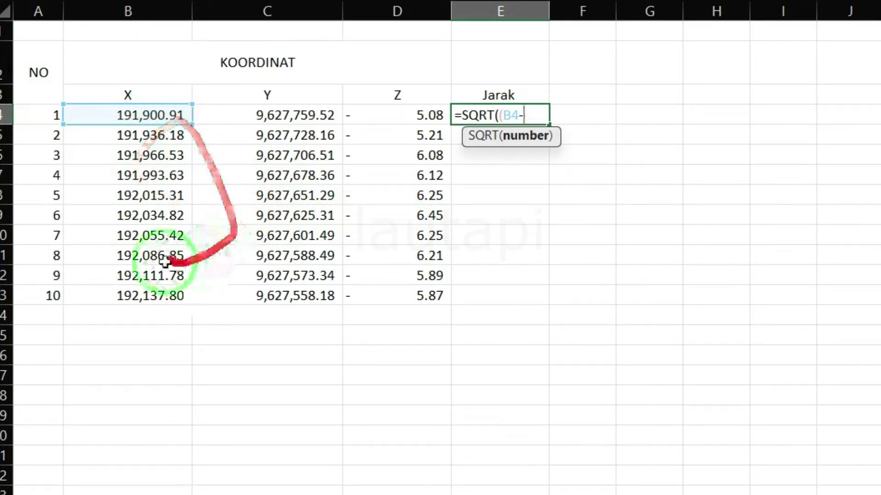
pyautogui.click(142, 136)
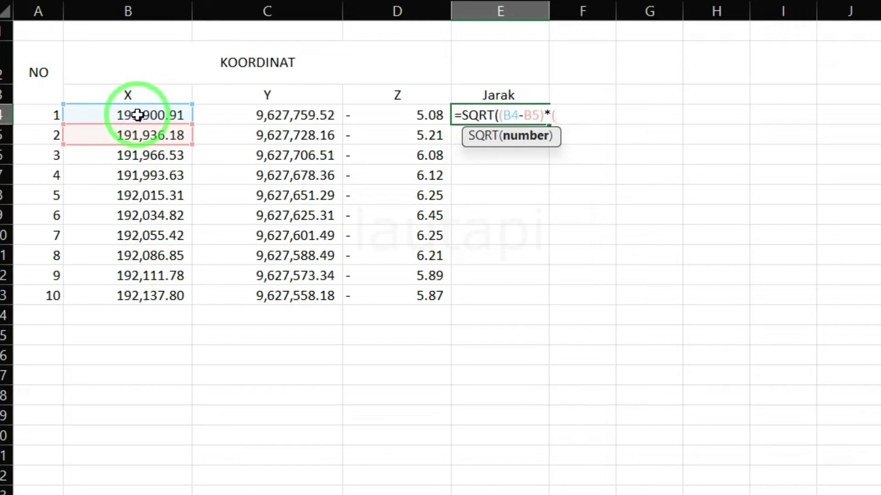
pyautogui.click(138, 115)
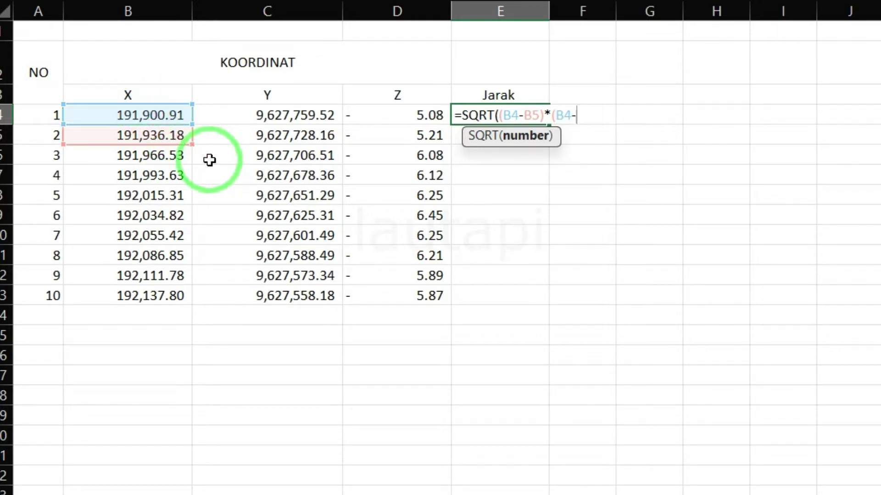
pyautogui.click(150, 136)
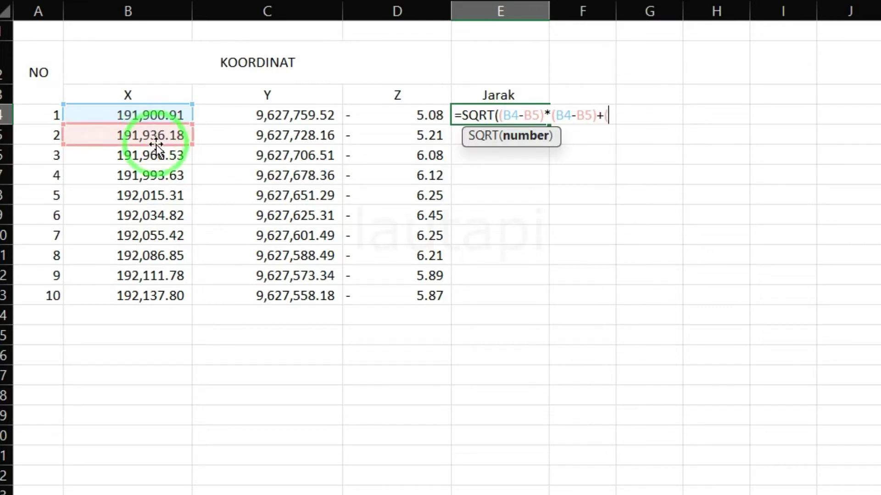
# Complete the E4 distance formula with the squared Y difference (C4-C5)*(C4-C5), close the SQRT and enter it
pyautogui.click(297, 118)
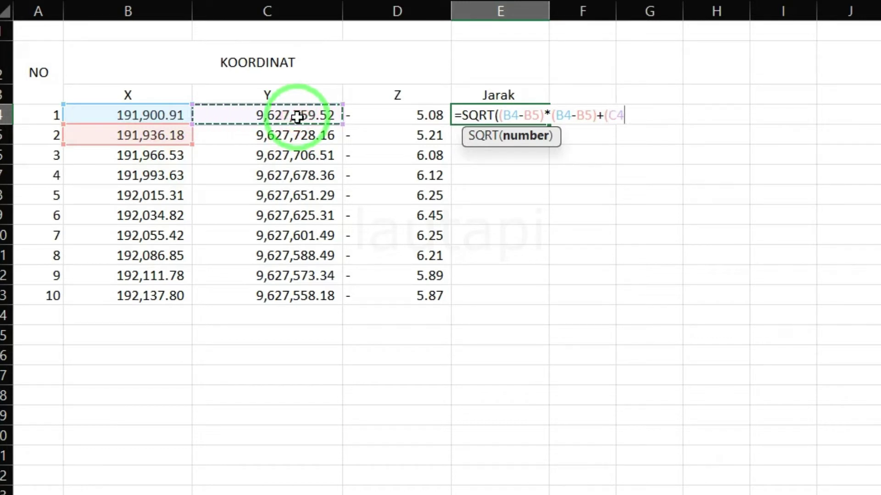
pyautogui.write('-')
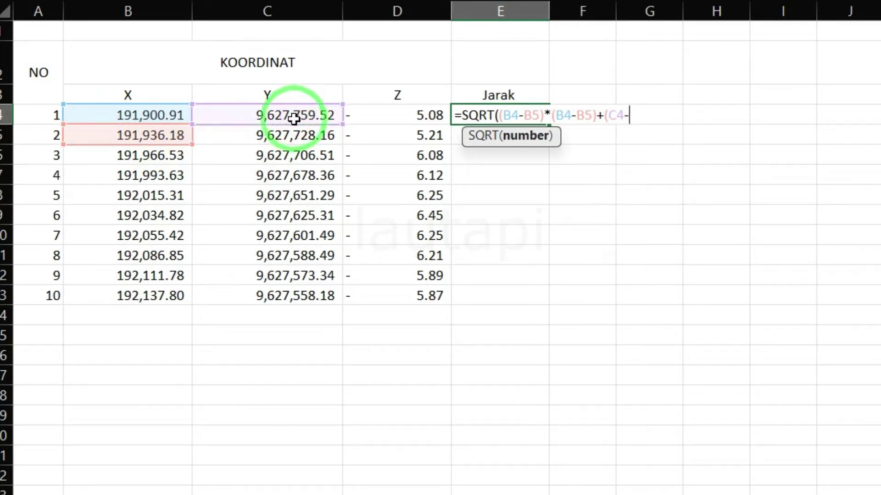
pyautogui.click(311, 136)
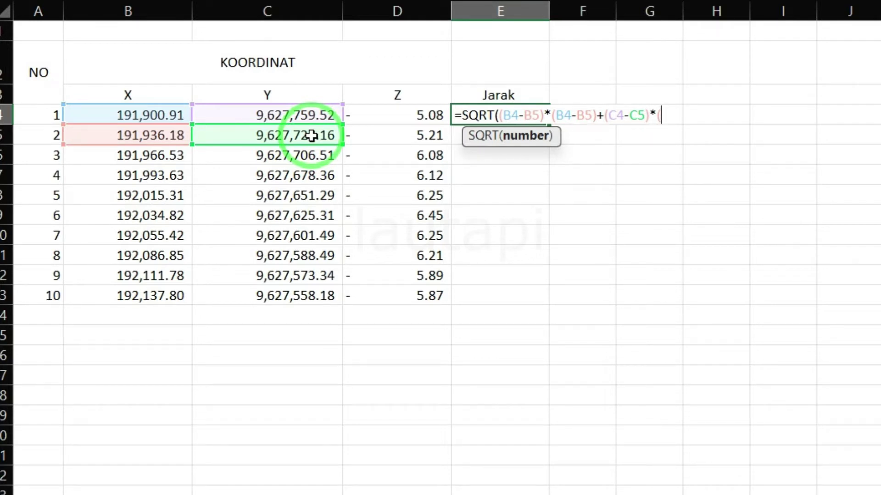
pyautogui.click(284, 117)
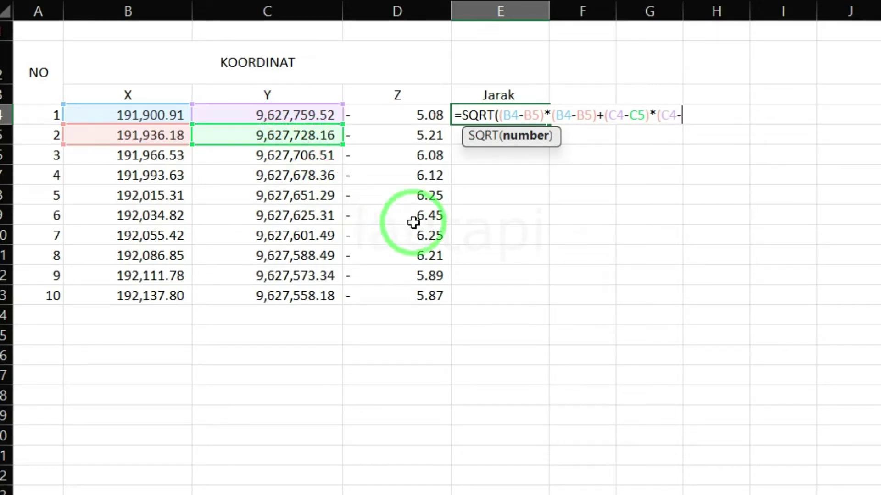
pyautogui.click(306, 137)
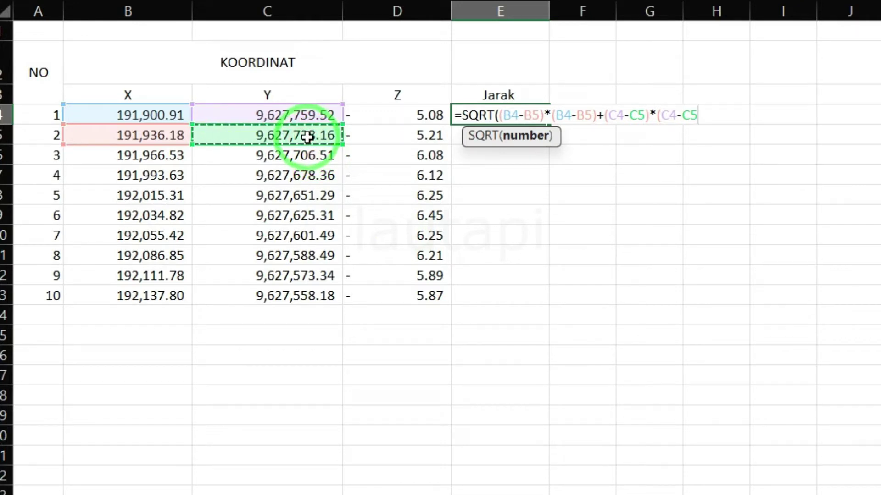
pyautogui.write('))')
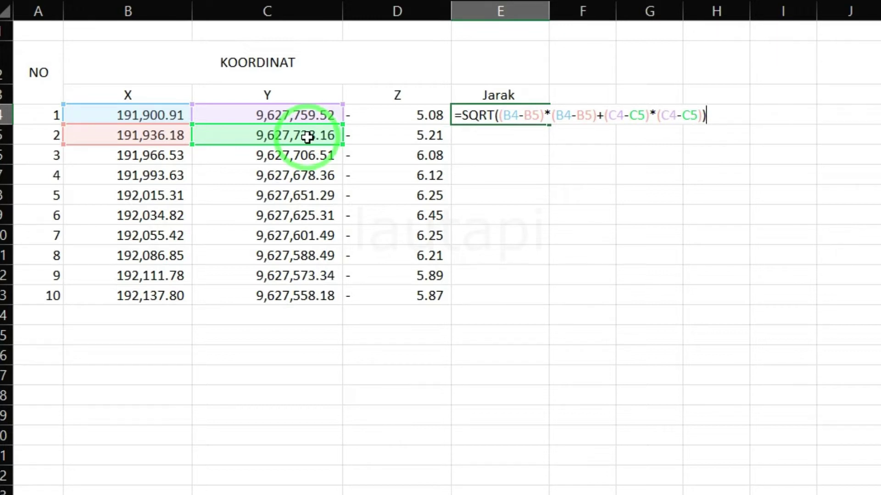
pyautogui.press('Return')
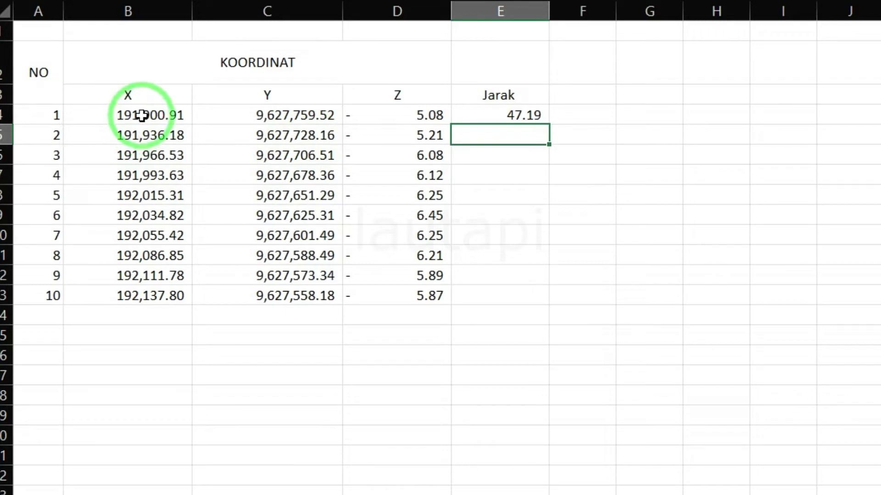
pyautogui.moveTo(142, 115); pyautogui.dragTo(257, 115)
pyautogui.click(42, 116)
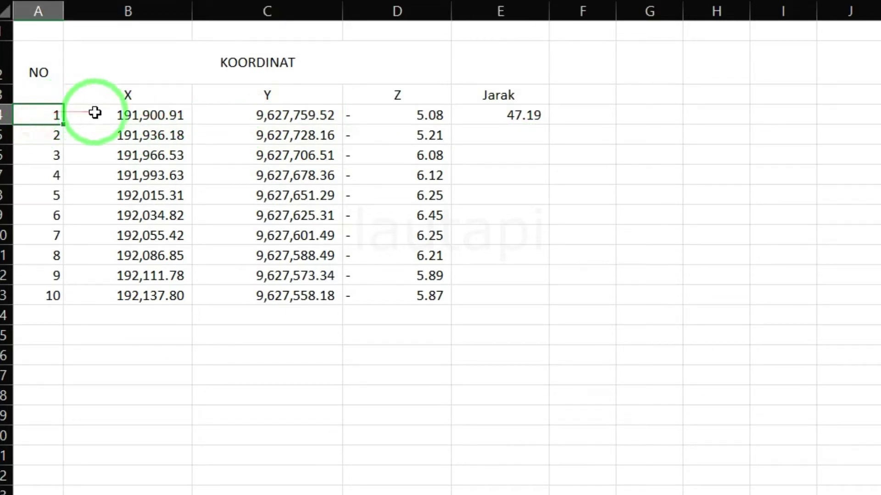
pyautogui.moveTo(45, 116); pyautogui.dragTo(167, 114)
pyautogui.moveTo(55, 135); pyautogui.dragTo(64, 134)
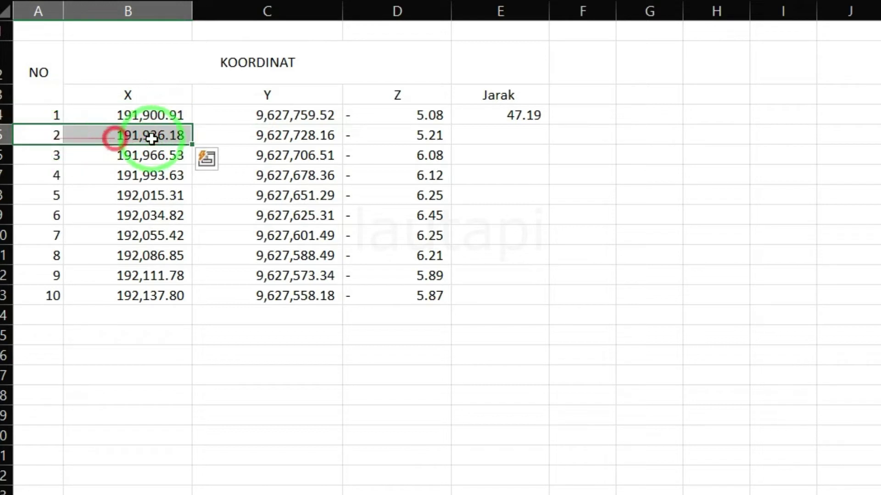
# Fill the E4 distance formula down through E12 and check the cell references used in E12
pyautogui.click(480, 116)
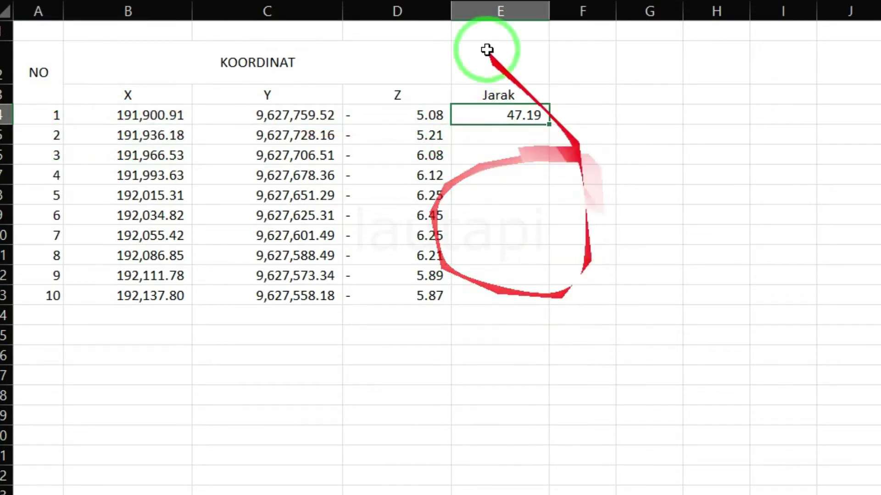
pyautogui.moveTo(549, 124); pyautogui.dragTo(548, 281)
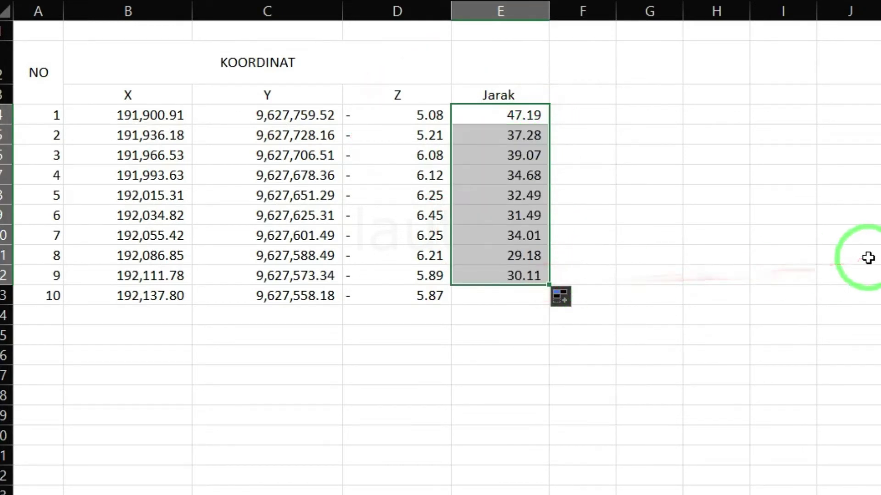
pyautogui.click(700, 252)
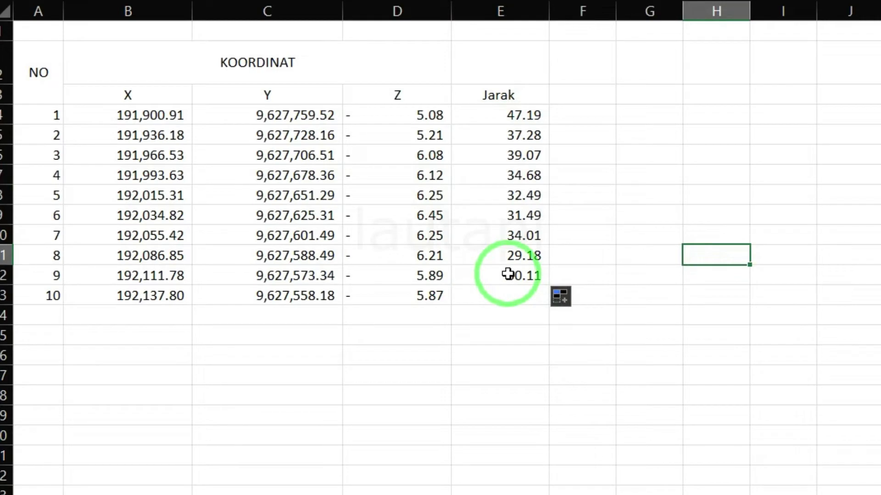
pyautogui.doubleClick(508, 274)
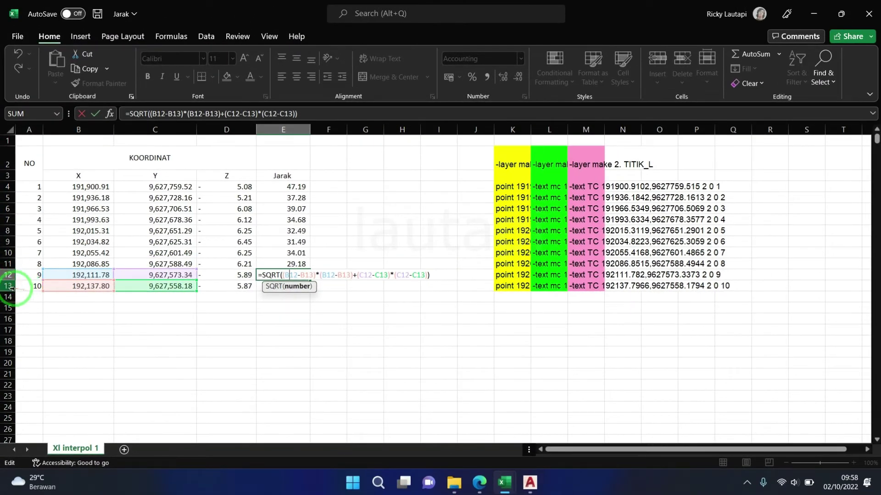
pyautogui.click(289, 363)
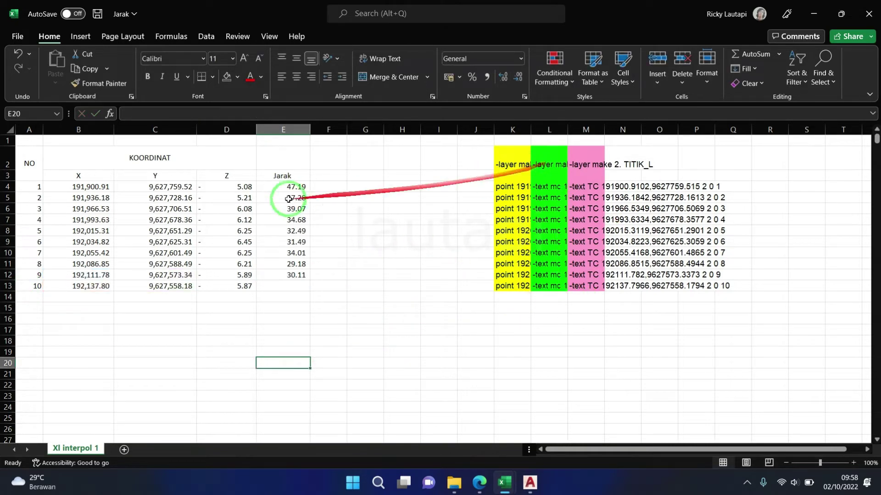
# Switch to AutoCAD and set the point style to a circle with an X, size 1 in absolute units
pyautogui.click(529, 483)
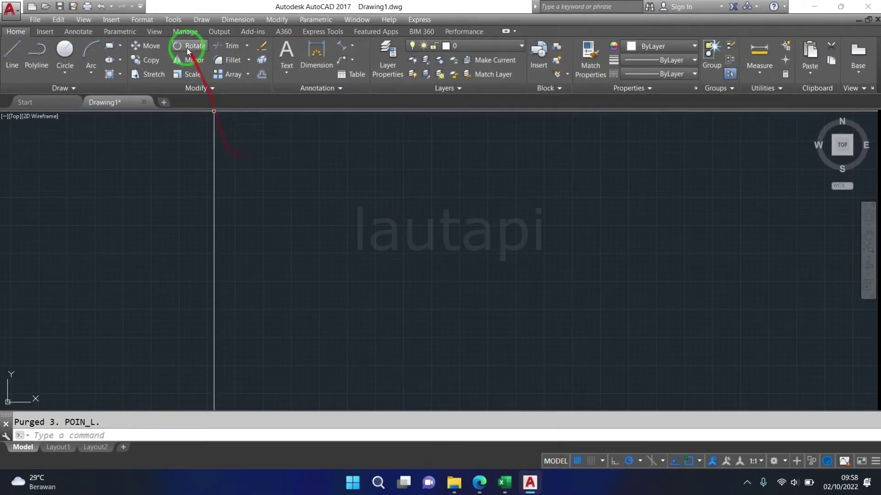
pyautogui.click(142, 19)
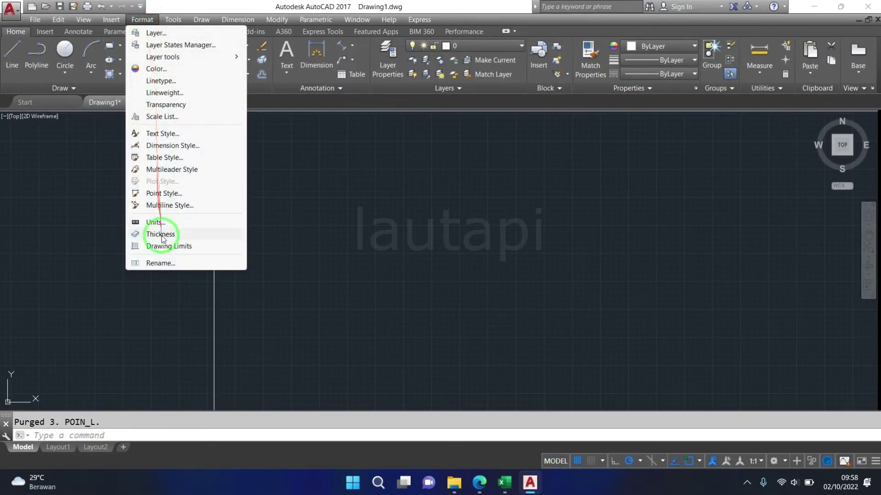
pyautogui.click(175, 194)
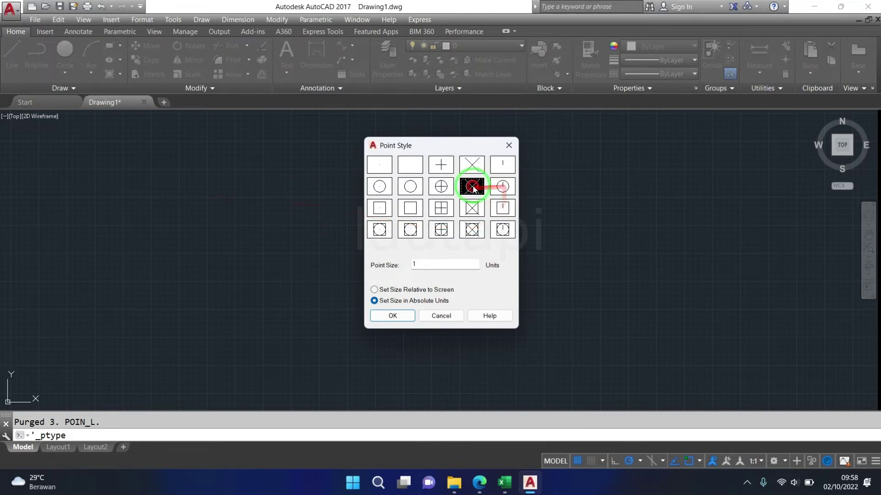
pyautogui.moveTo(423, 265); pyautogui.dragTo(357, 274)
pyautogui.write('1')
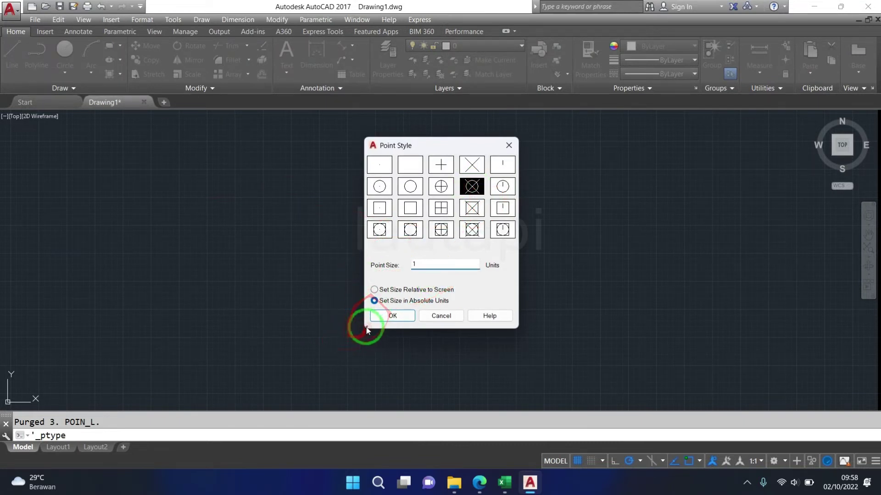
pyautogui.click(392, 316)
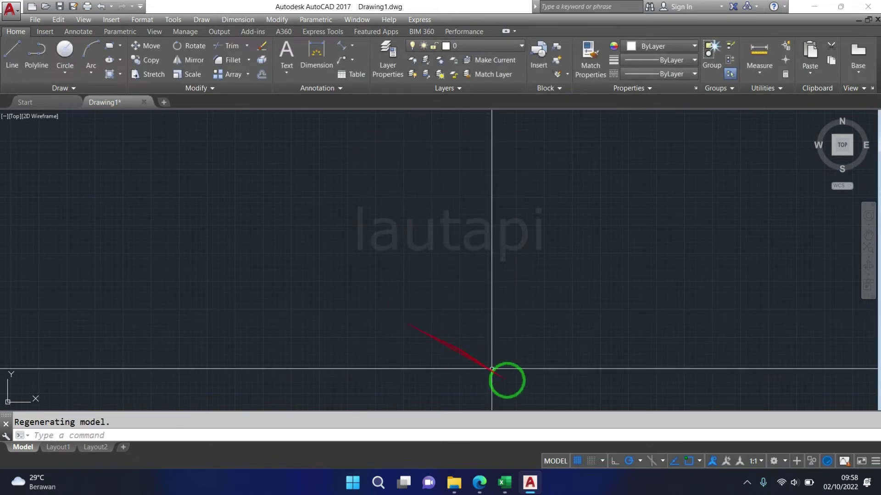
# Switch to Excel's 01. KALKULASI BATIMETRY workbook and close it to return to the Jarak workbook
pyautogui.moveTo(507, 483)
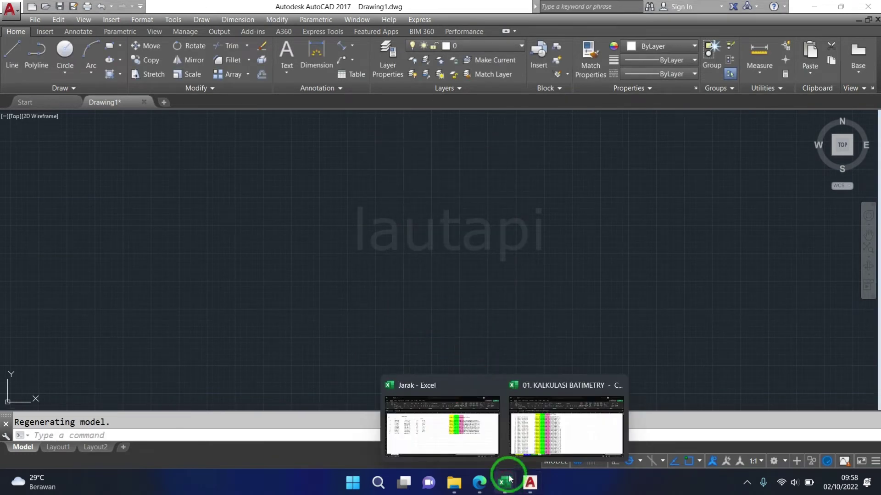
pyautogui.click(523, 438)
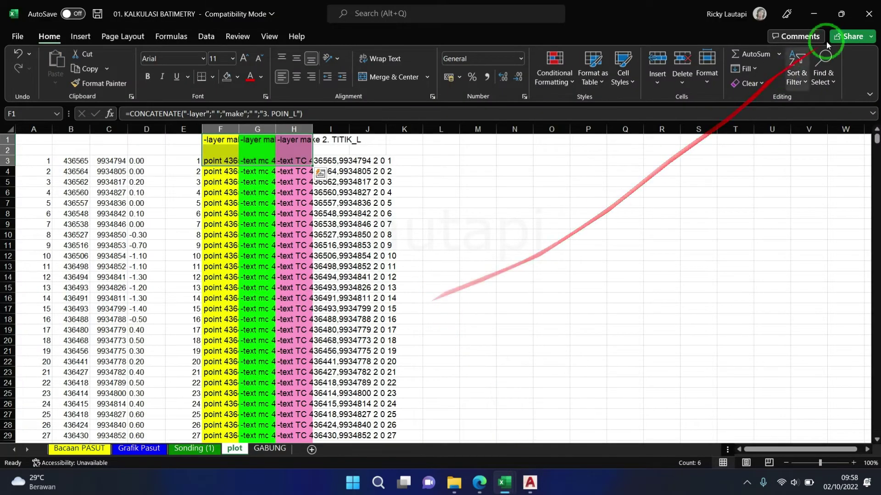
pyautogui.click(869, 13)
pyautogui.click(460, 296)
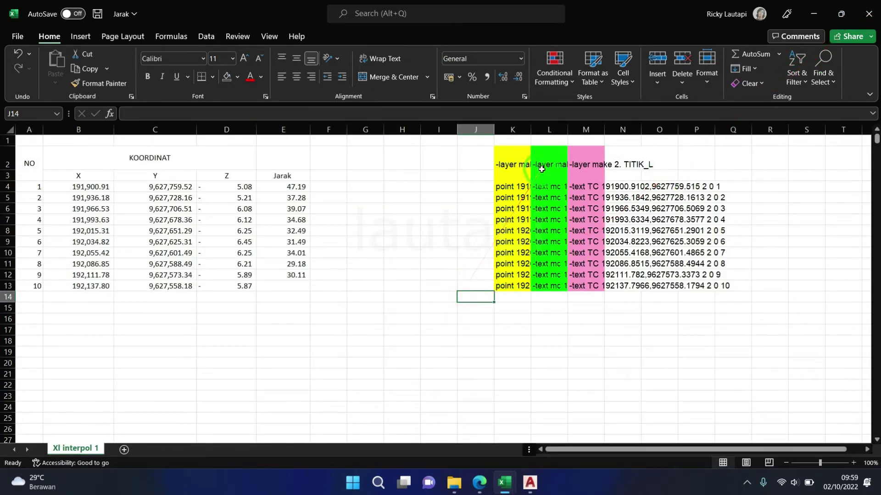
# Copy the TITIK_L layer and point-number text commands in M2:M13 and run them in AutoCAD by pasting them as command input
pyautogui.moveTo(593, 162); pyautogui.dragTo(586, 289)
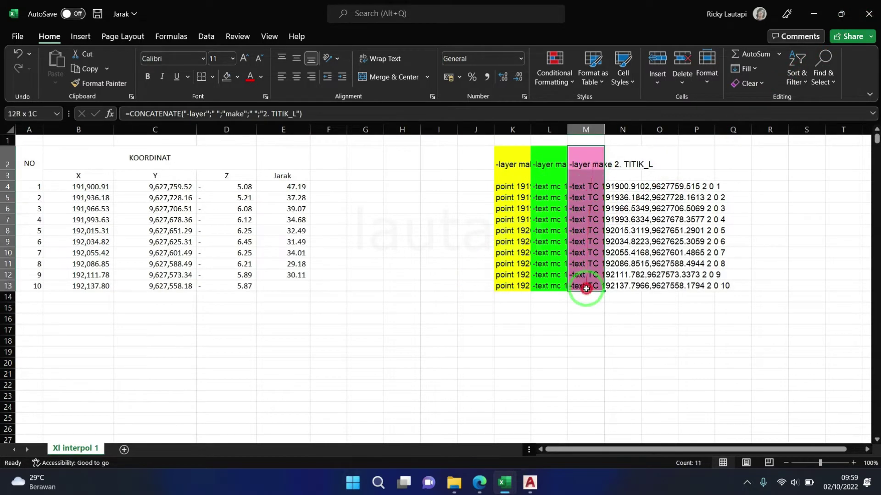
pyautogui.click(529, 483)
pyautogui.rightClick(236, 436)
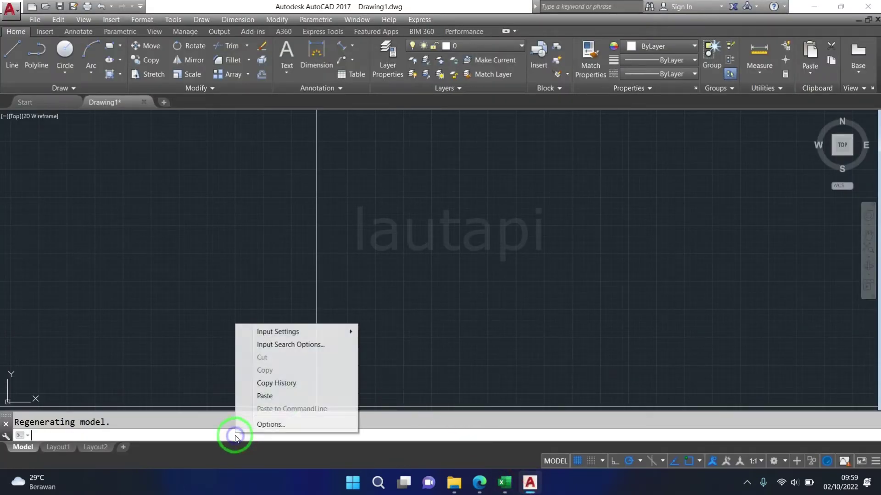
pyautogui.click(288, 397)
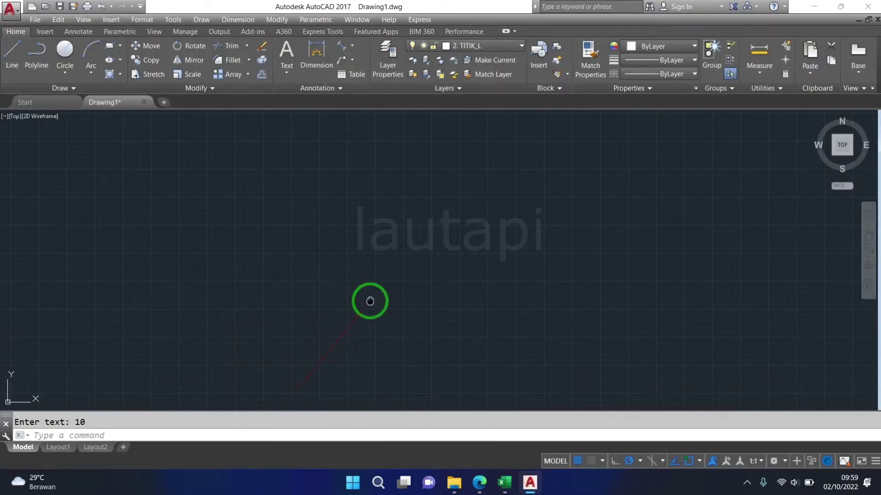
# Copy the POIN_L layer and point commands in Excel's K2:K13 and run them in AutoCAD by pasting them as command input
pyautogui.middleClick(369, 301)
pyautogui.middleClick(369, 300)
pyautogui.scroll(5, 340, 157)
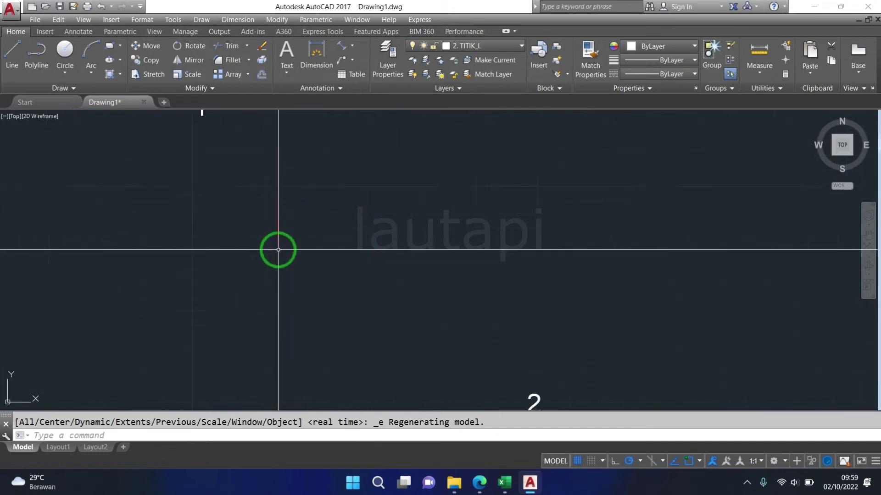
pyautogui.scroll(6, 389, 310)
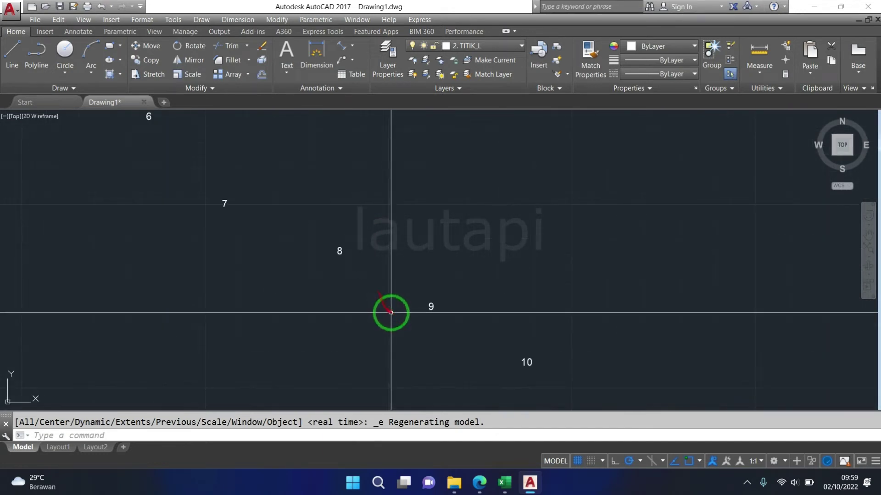
pyautogui.scroll(-4, 474, 335)
pyautogui.hotkey('alt', 'Tab')
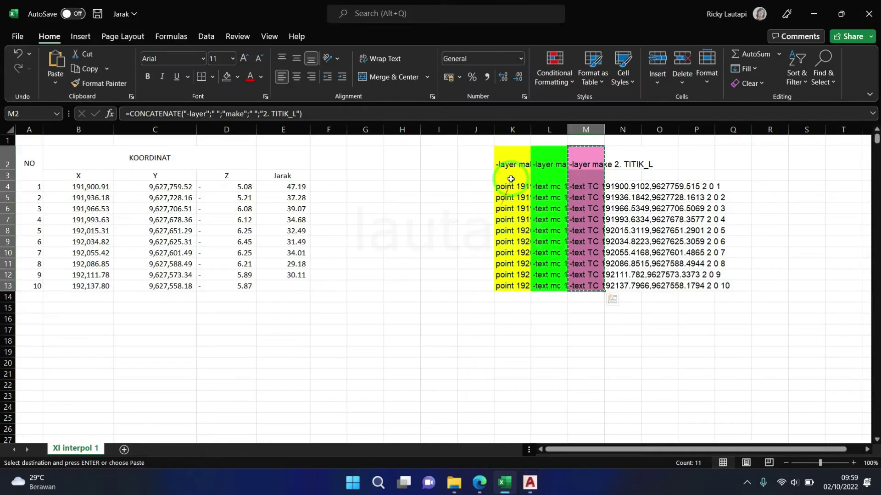
pyautogui.moveTo(507, 164); pyautogui.dragTo(517, 294)
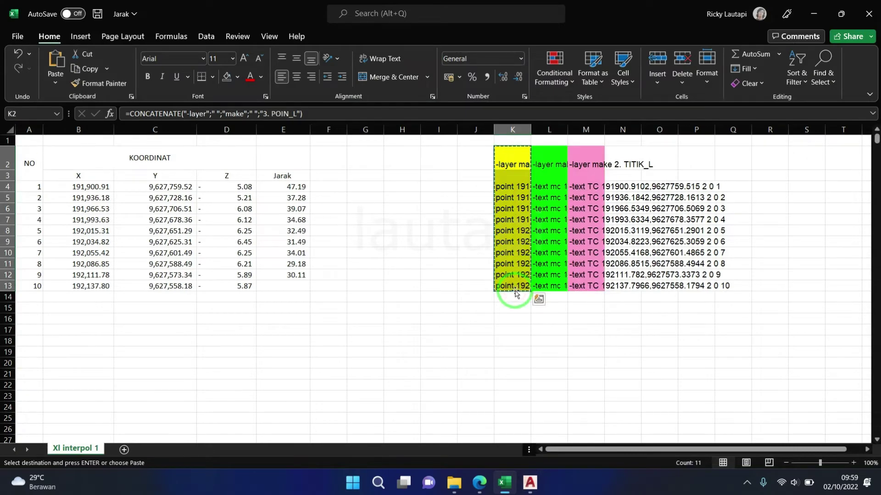
pyautogui.click(530, 483)
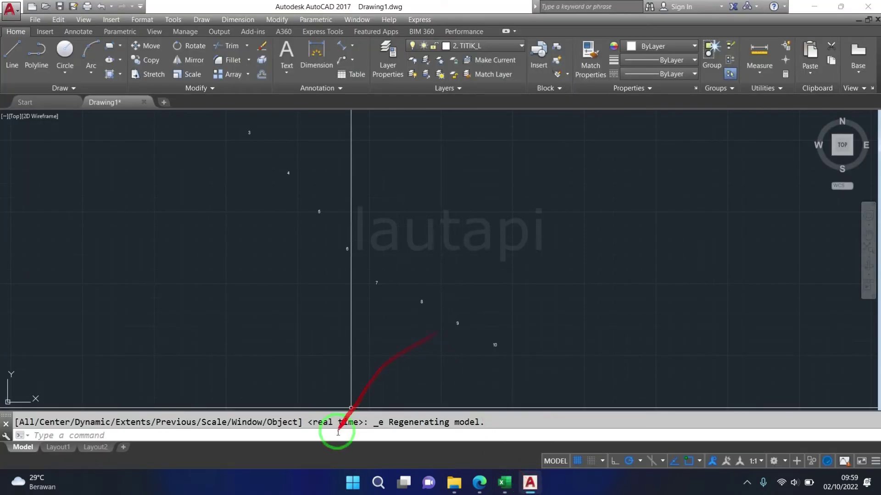
pyautogui.rightClick(336, 437)
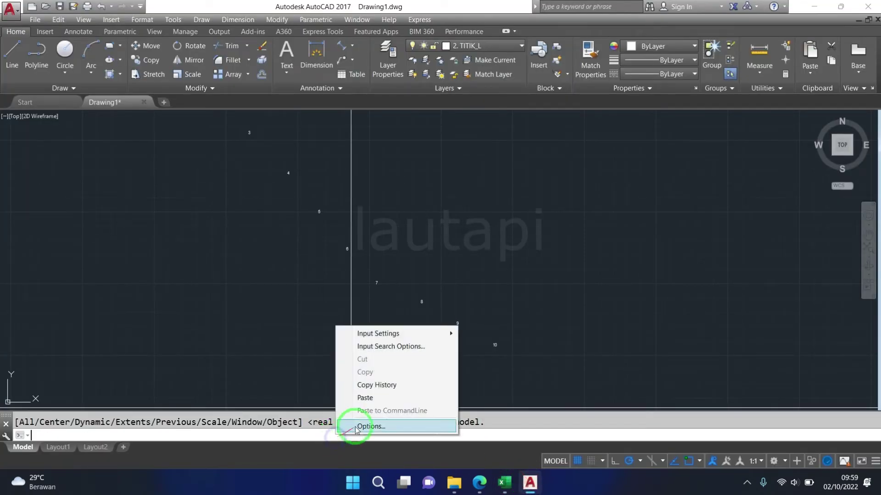
pyautogui.click(379, 399)
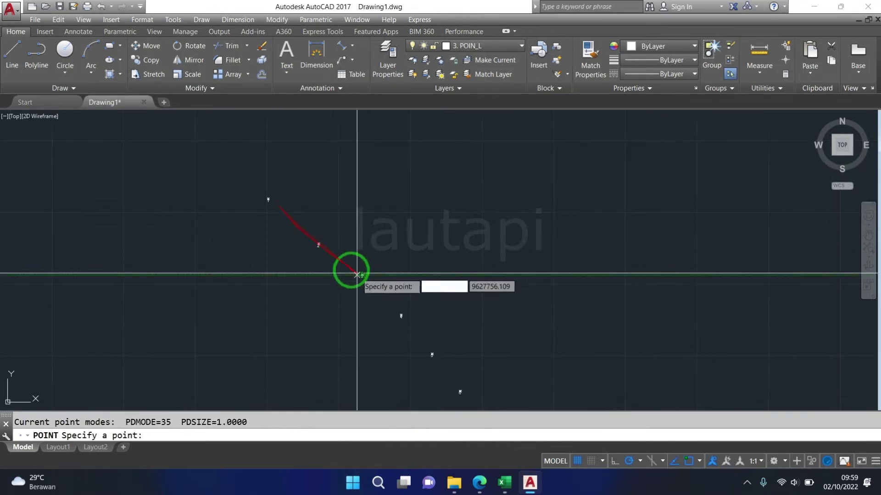
pyautogui.press('Escape')
# Add an aligned dimension between points 1 and 2, with the dimension line offset to the upper right of the points
pyautogui.scroll(5, 267, 212)
pyautogui.scroll(-4, 272, 207)
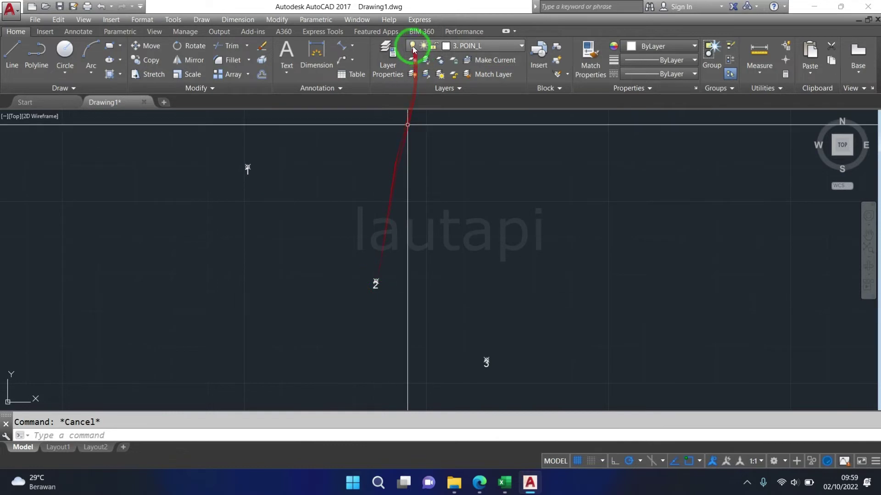
pyautogui.click(352, 45)
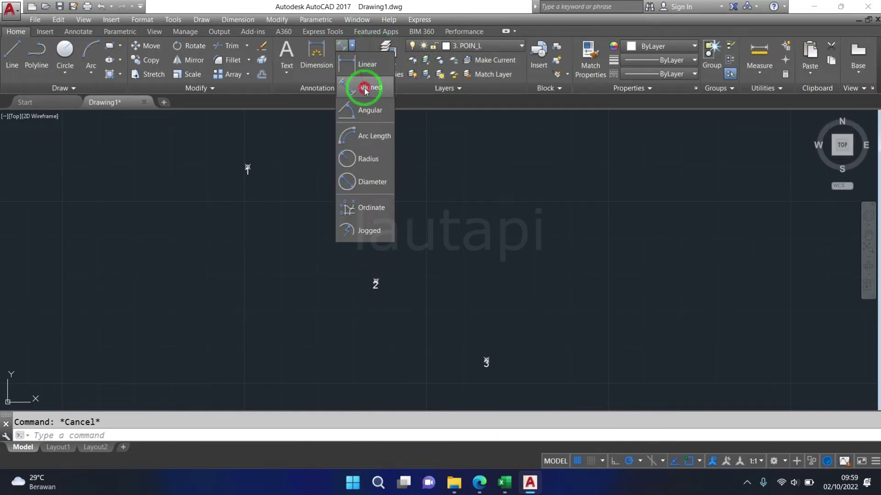
pyautogui.click(364, 87)
pyautogui.scroll(4, 247, 166)
pyautogui.click(237, 168)
pyautogui.scroll(-3, 257, 170)
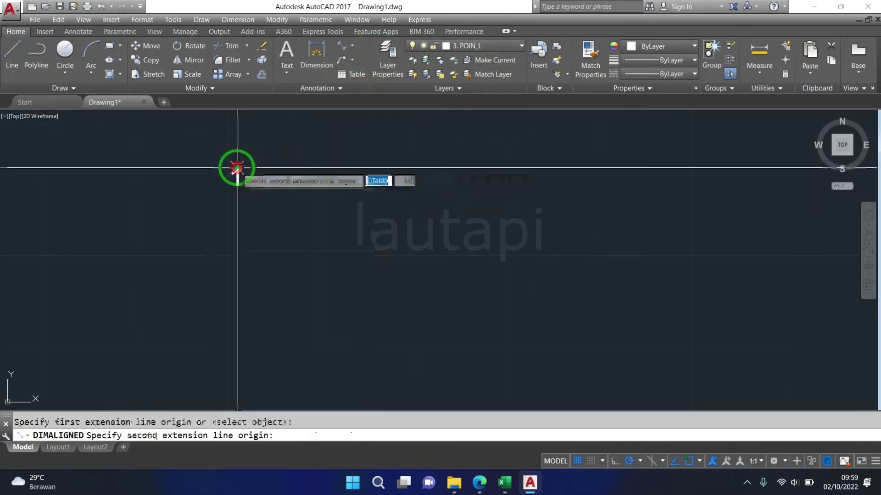
pyautogui.scroll(4, 376, 272)
pyautogui.click(370, 294)
pyautogui.click(377, 209)
pyautogui.scroll(-4, 378, 209)
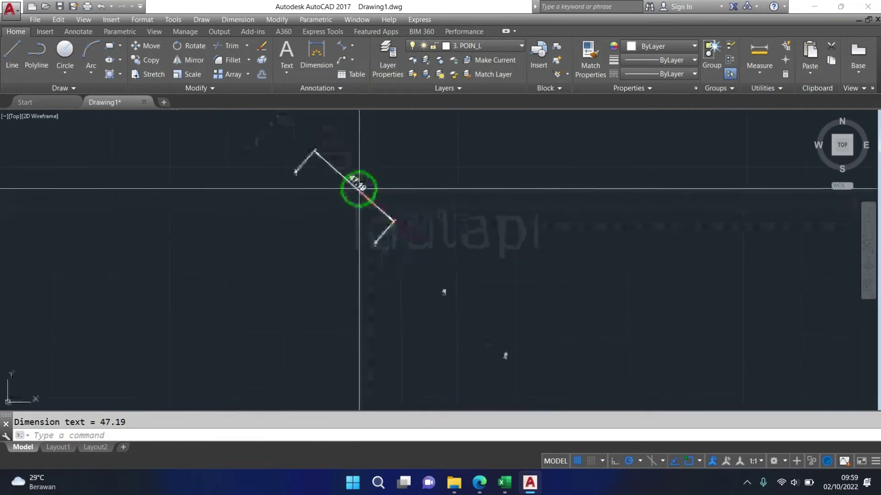
# Switch to Excel, check the Jarak value in E4 against the dimension, and pick out point numbers 5 and 6 in A8:A9
pyautogui.click(503, 484)
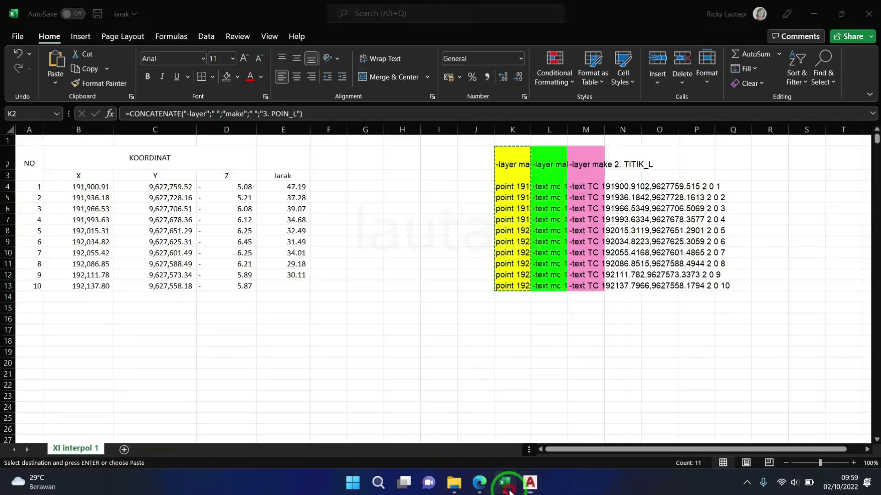
pyautogui.click(294, 188)
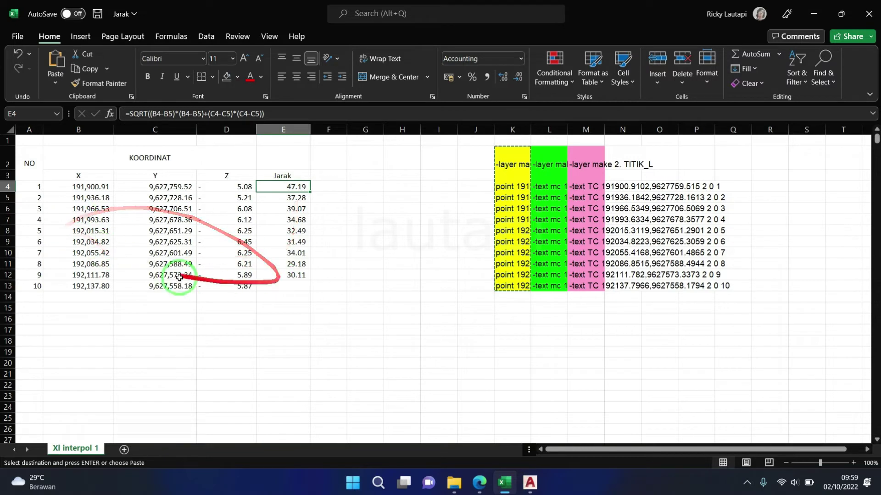
pyautogui.moveTo(32, 231); pyautogui.dragTo(33, 242)
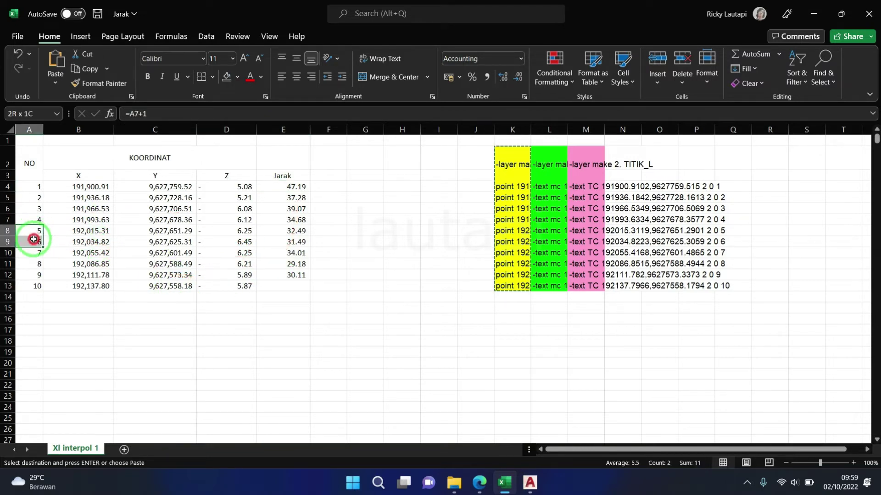
# Switch to AutoCAD, add an aligned dimension between points 5 and 6, and return to Excel to compare it with E8
pyautogui.click(530, 482)
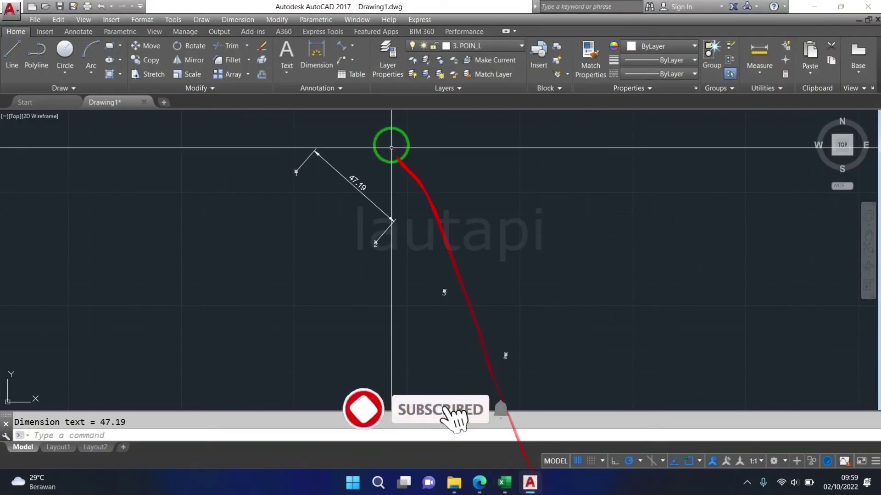
pyautogui.click(340, 46)
pyautogui.scroll(3, 432, 246)
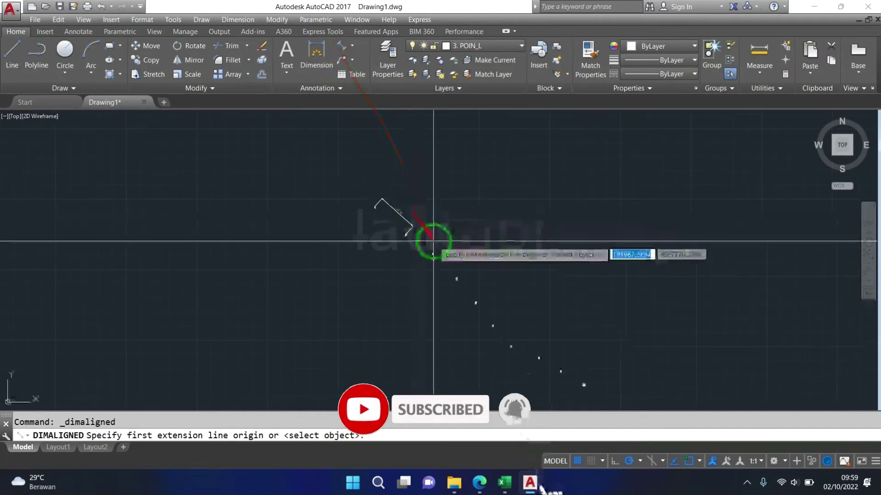
pyautogui.scroll(2, 355, 193)
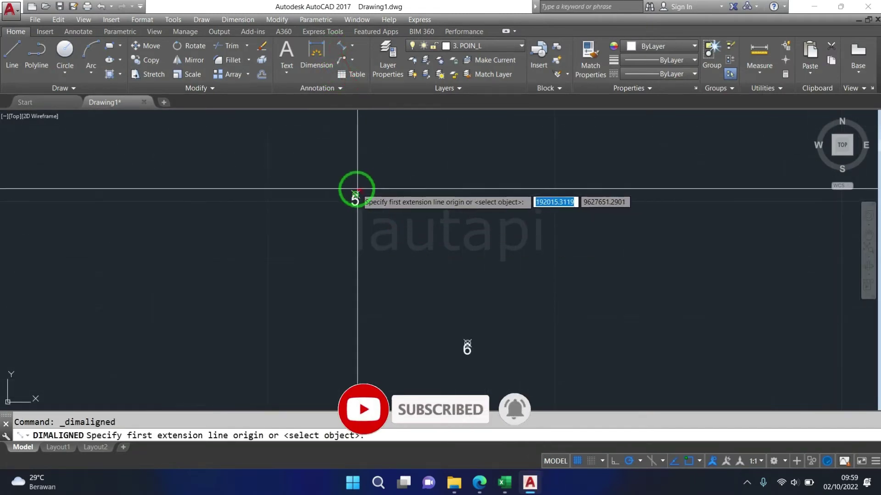
pyautogui.click(355, 193)
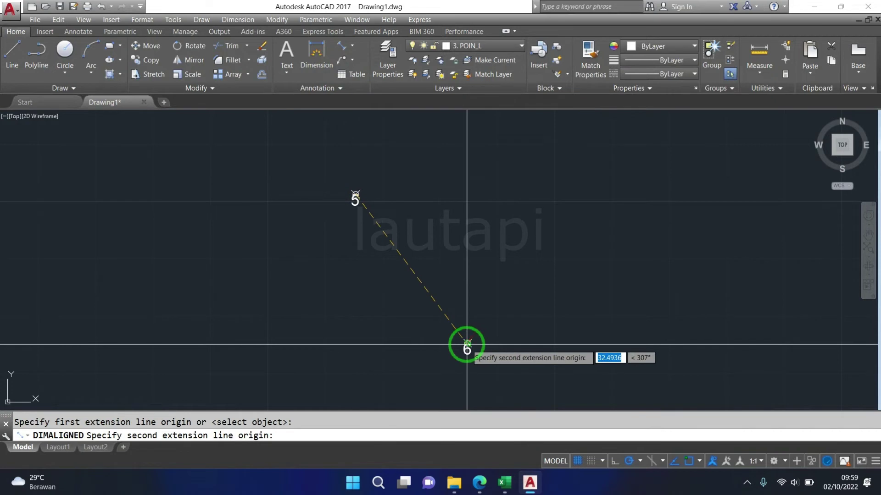
pyautogui.click(467, 343)
pyautogui.click(528, 274)
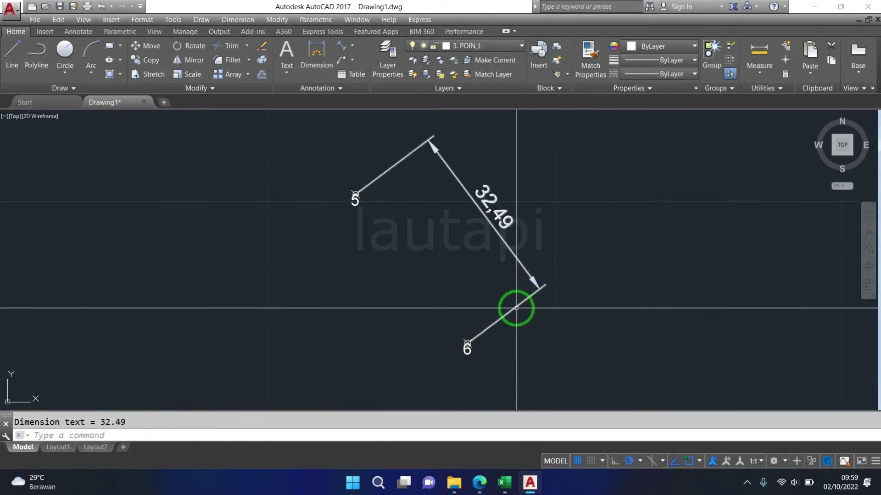
pyautogui.click(504, 477)
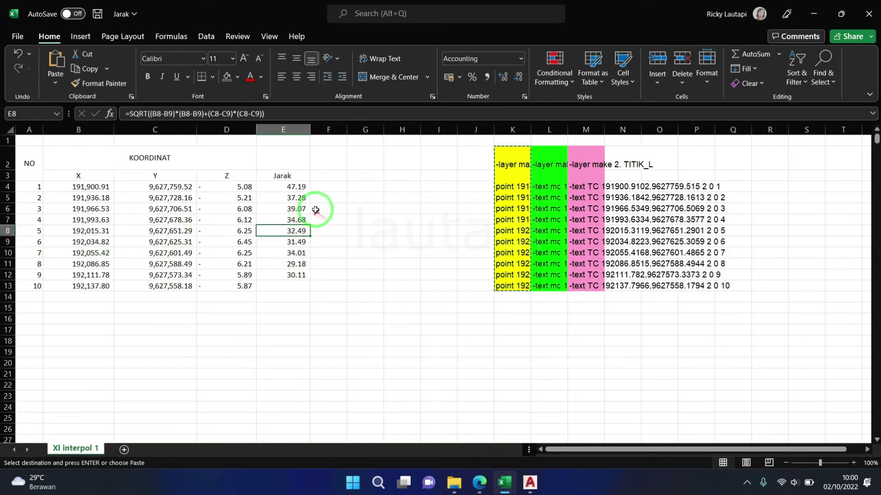
# Copy the E4 distance formula into F5 to inspect its shifted cell references, and clear F5
pyautogui.click(296, 186)
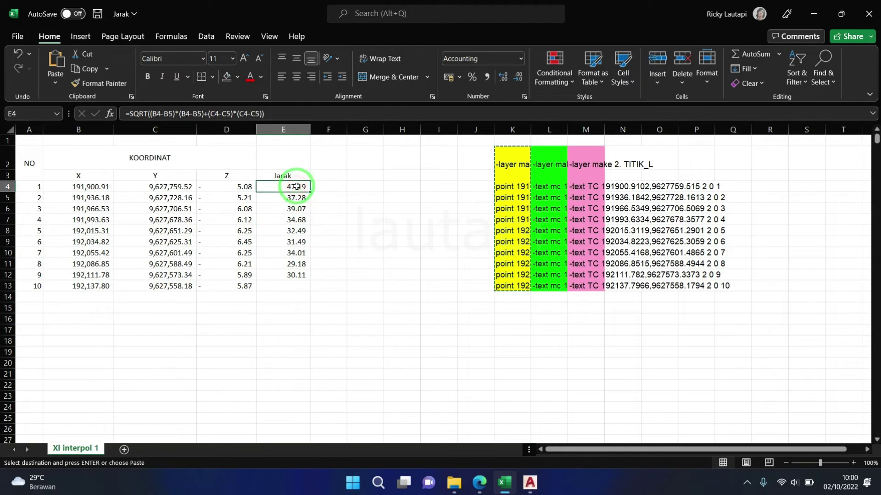
pyautogui.click(342, 198)
pyautogui.write('=SQRT((C5-C6)*(C5-C6)+(D5-D6)*(D5-D6))')
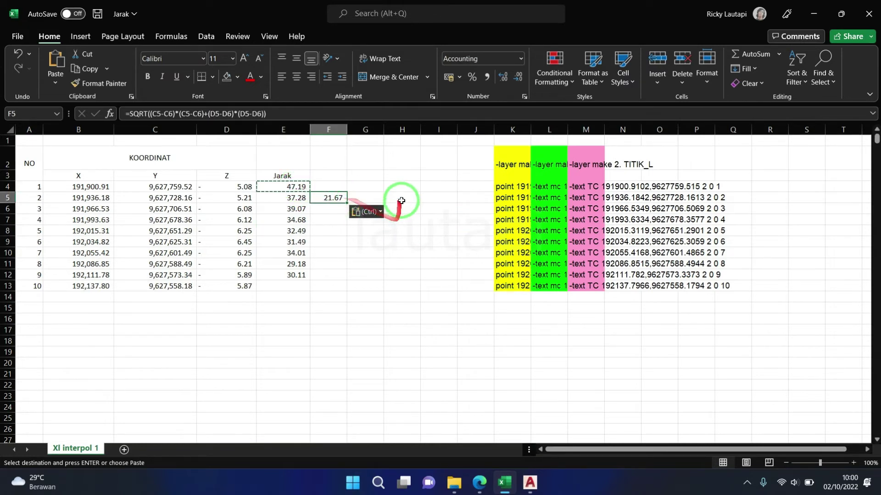
pyautogui.click(394, 196)
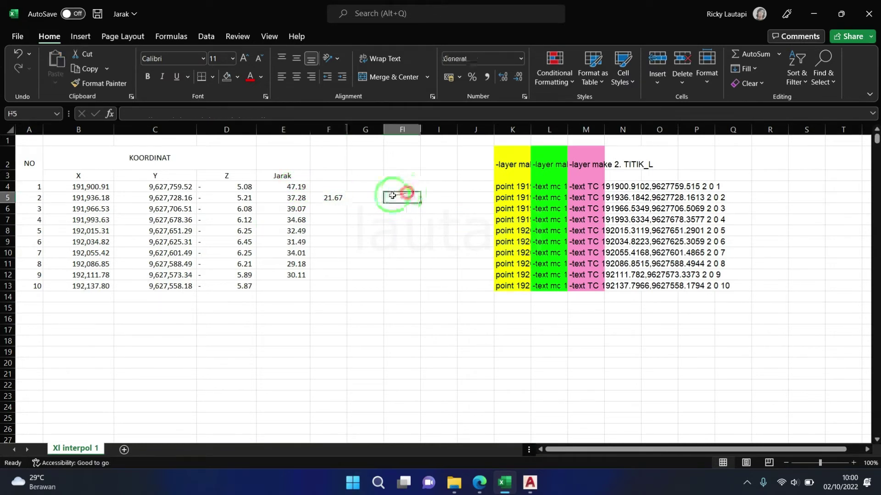
pyautogui.doubleClick(334, 199)
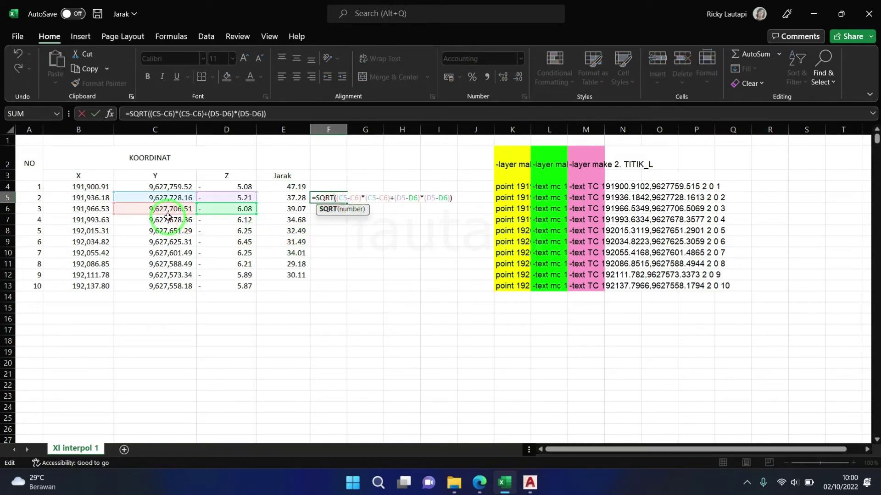
pyautogui.press('Escape')
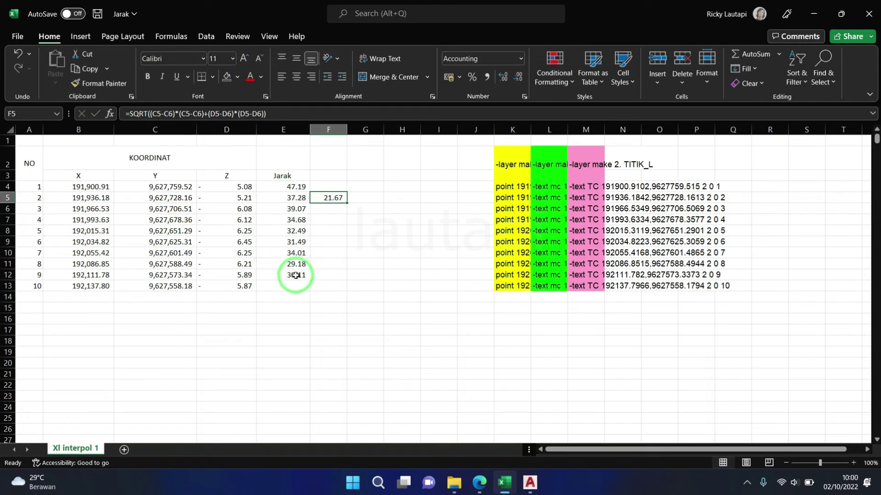
pyautogui.click(335, 197)
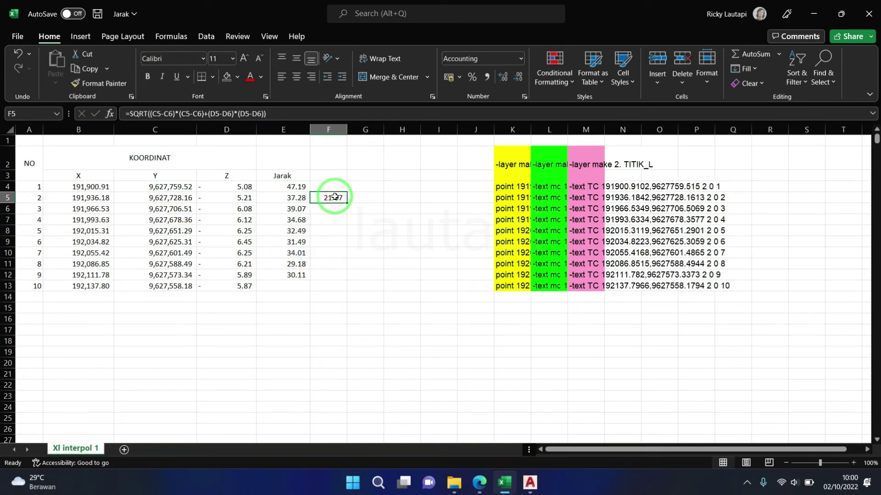
pyautogui.press('Delete')
# Change the E12 formula to the distance from point 1 to point 10: =SQRT((B4-B13)*(B4-B13)+(C4-C13)*(C4-C13))
pyautogui.doubleClick(293, 273)
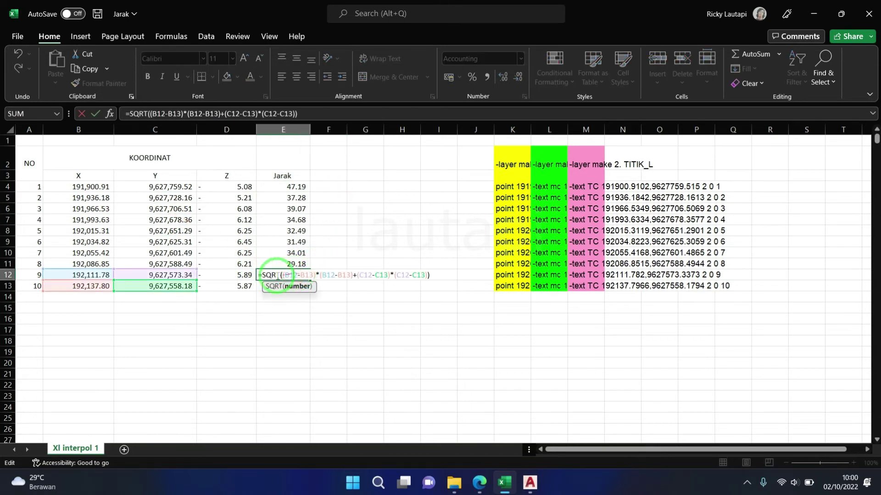
pyautogui.moveTo(91, 274); pyautogui.dragTo(99, 189)
pyautogui.moveTo(98, 270); pyautogui.dragTo(108, 188)
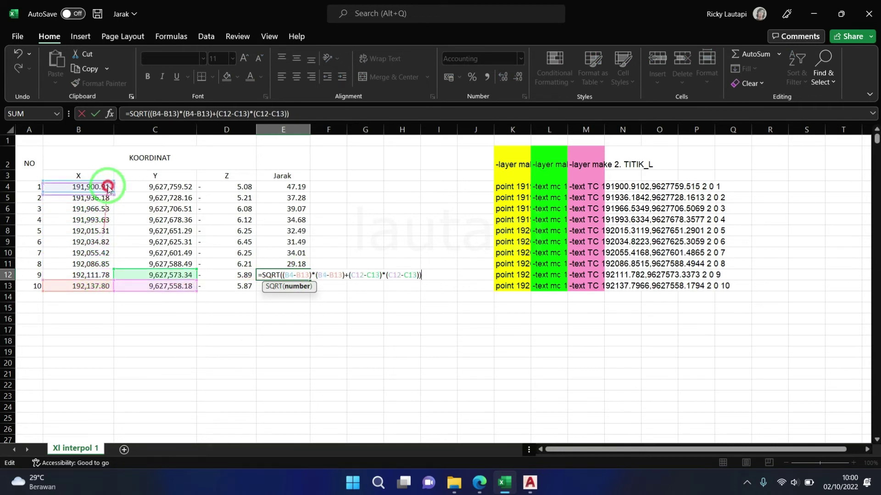
pyautogui.moveTo(167, 270); pyautogui.dragTo(168, 198)
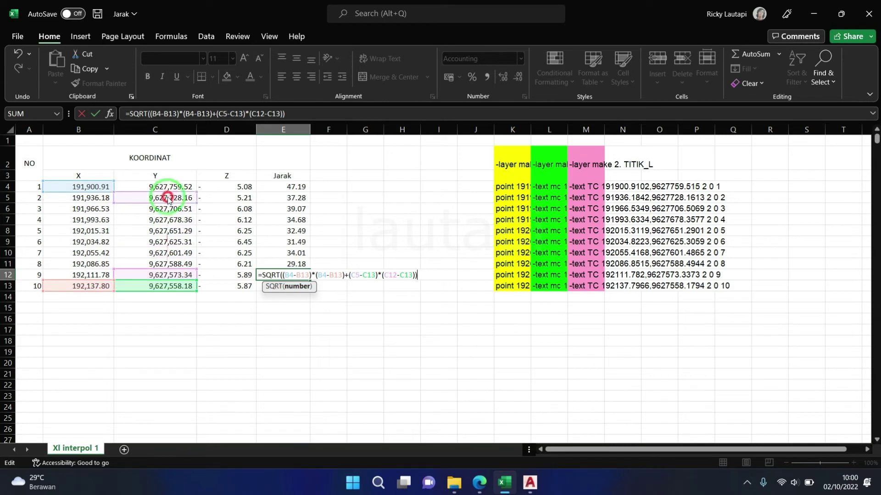
pyautogui.moveTo(180, 271); pyautogui.dragTo(180, 193)
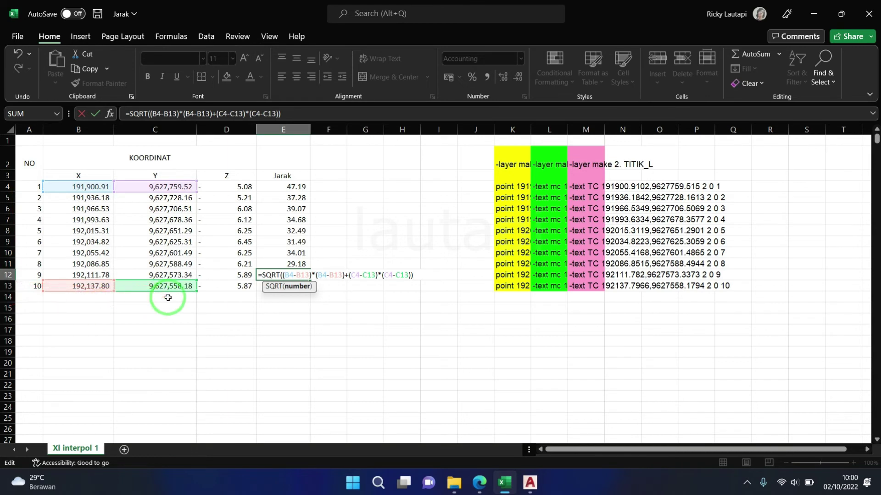
pyautogui.press('Return')
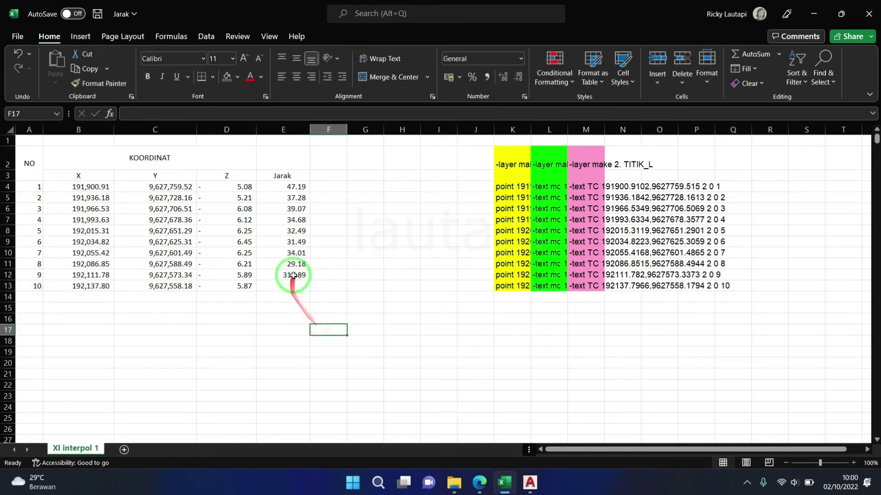
# Review the cell references of the E12 distance formula, leave it unedited, and switch to AutoCAD
pyautogui.click(293, 276)
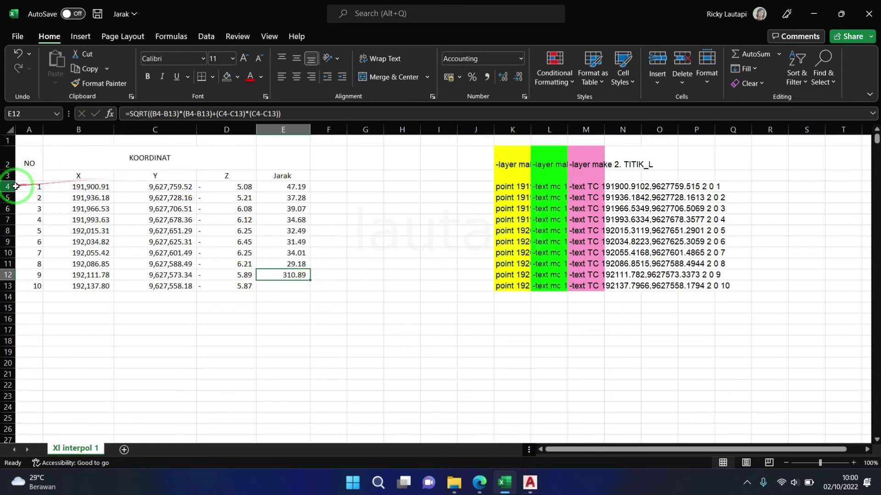
pyautogui.doubleClick(297, 277)
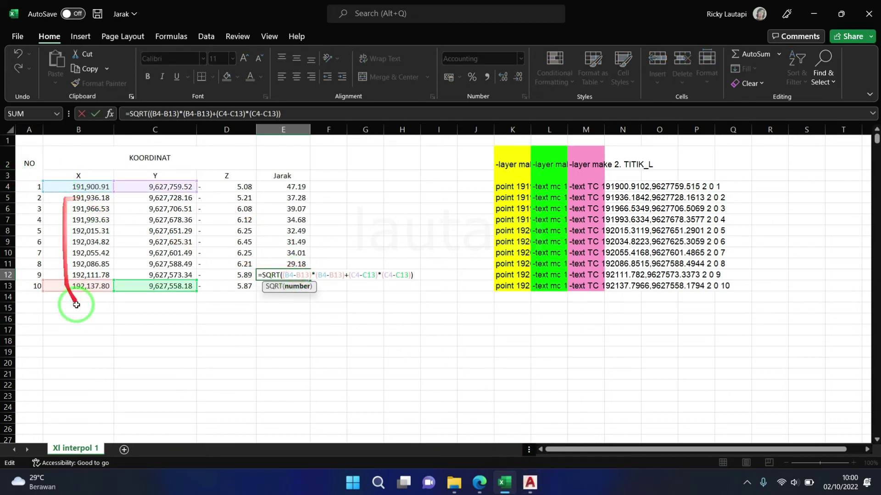
pyautogui.click(445, 368)
pyautogui.press('Escape')
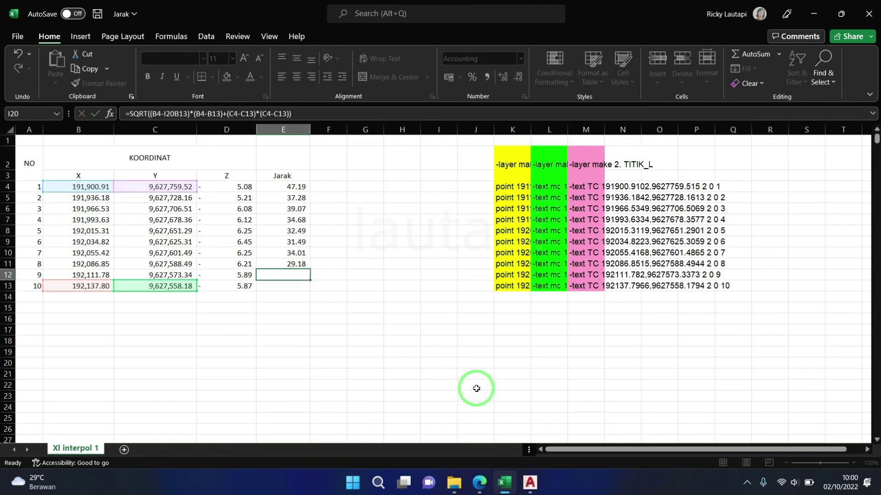
pyautogui.click(530, 483)
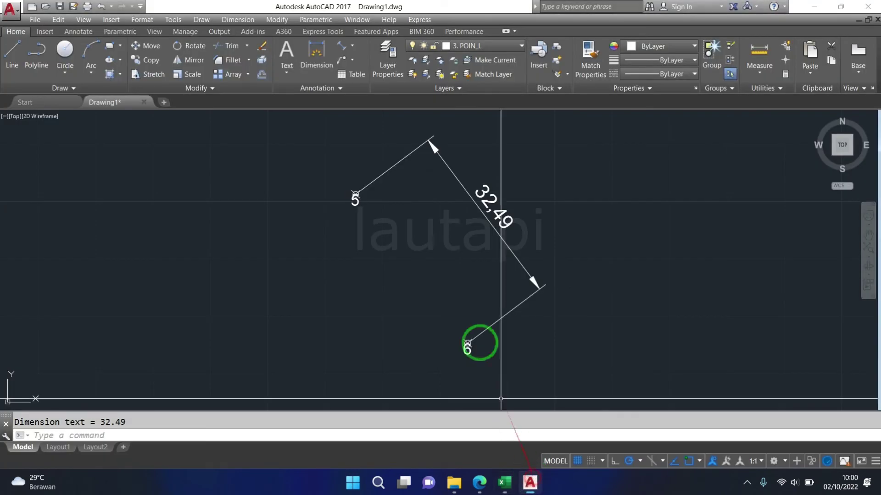
# Add an aligned dimension from point 1 to point 10, placing the dimension line beside the row of points
pyautogui.click(344, 50)
pyautogui.scroll(-5, 392, 241)
pyautogui.scroll(10, 392, 241)
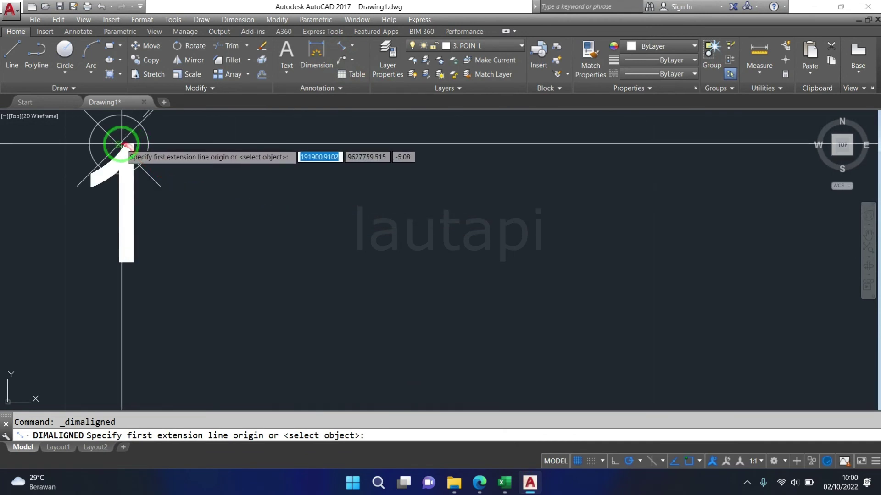
pyautogui.click(154, 174)
pyautogui.scroll(-3, 154, 174)
pyautogui.scroll(5, 270, 261)
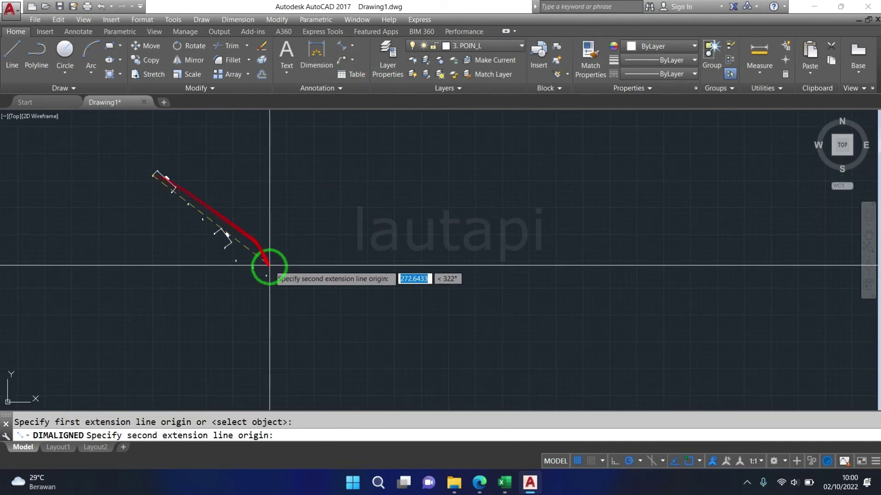
pyautogui.click(257, 334)
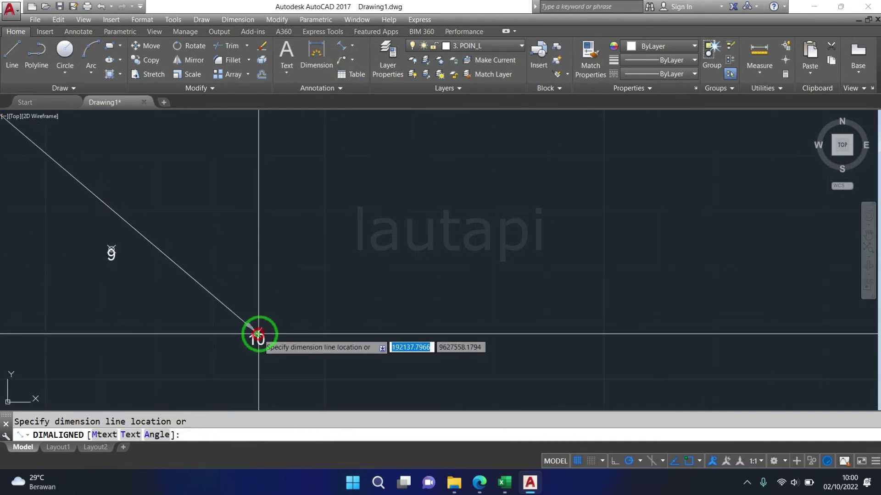
pyautogui.click(269, 230)
# Read the dimension between points 1 and 10, and switch to Excel to compare it with the distance in E12
pyautogui.scroll(3, 281, 220)
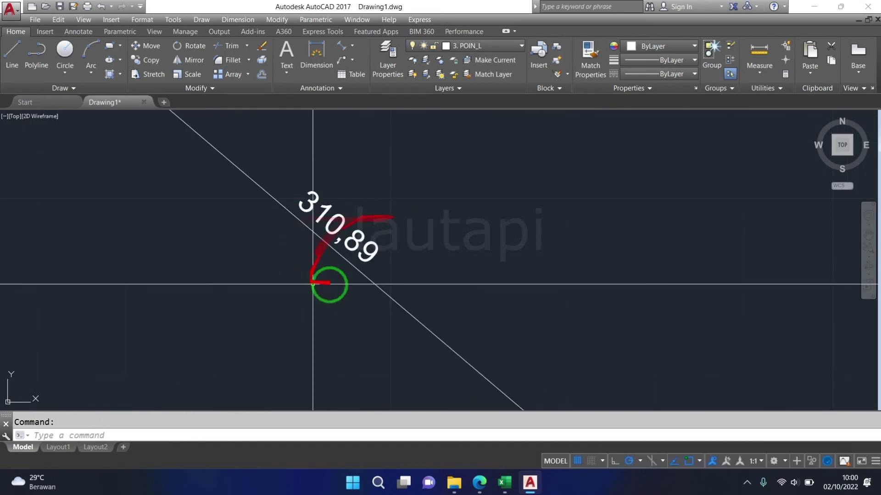
pyautogui.click(504, 485)
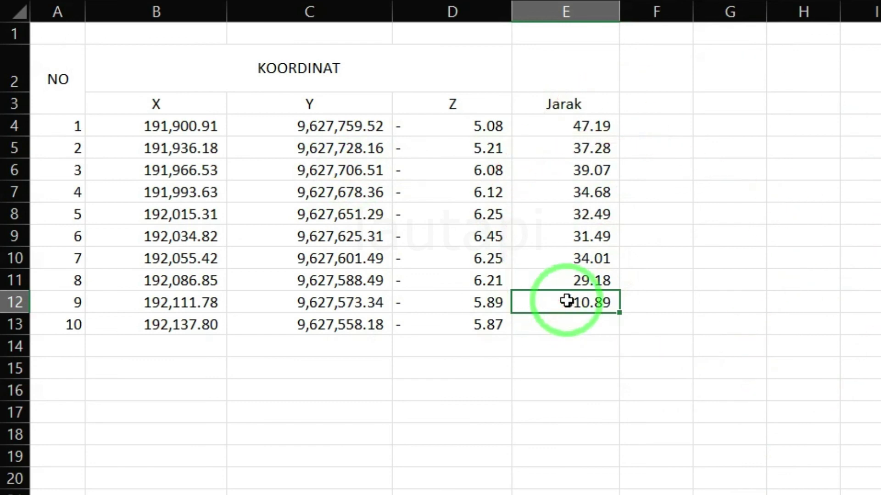
pyautogui.click(778, 368)
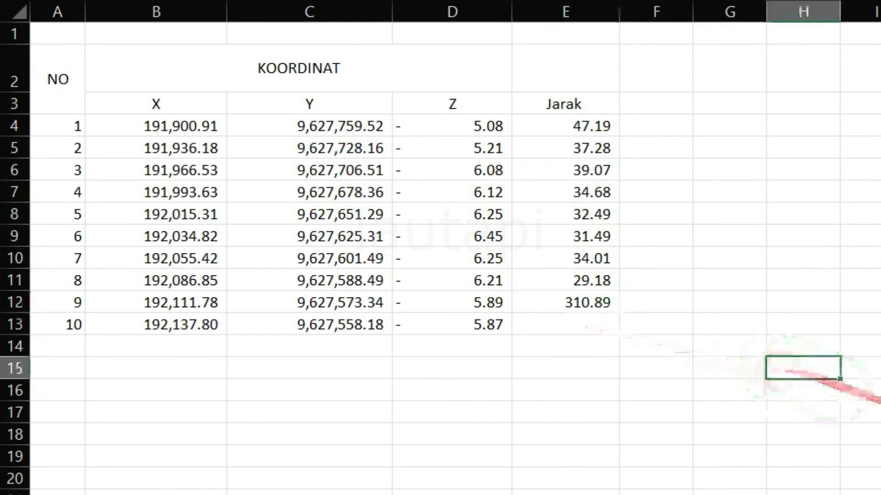